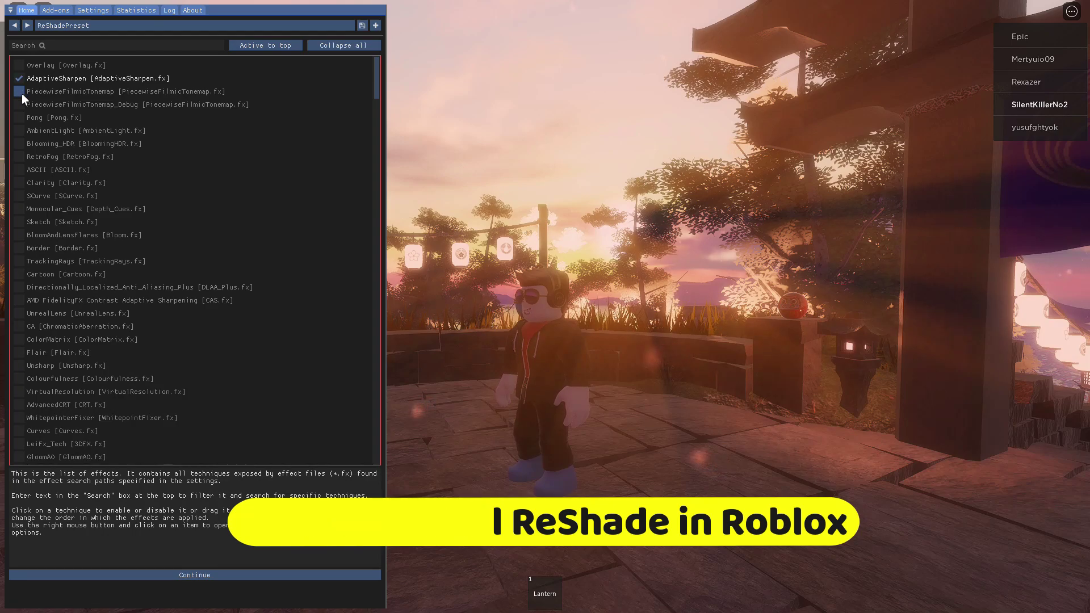
- Try toggling the PiecewiseFilmicTonemap, PiecewiseFilmicTonemap_Debug and Pong effects in the ReShade effect list
left_click(21, 92)
left_click(19, 104)
left_click(20, 104)
left_click(20, 117)
left_click(20, 117)
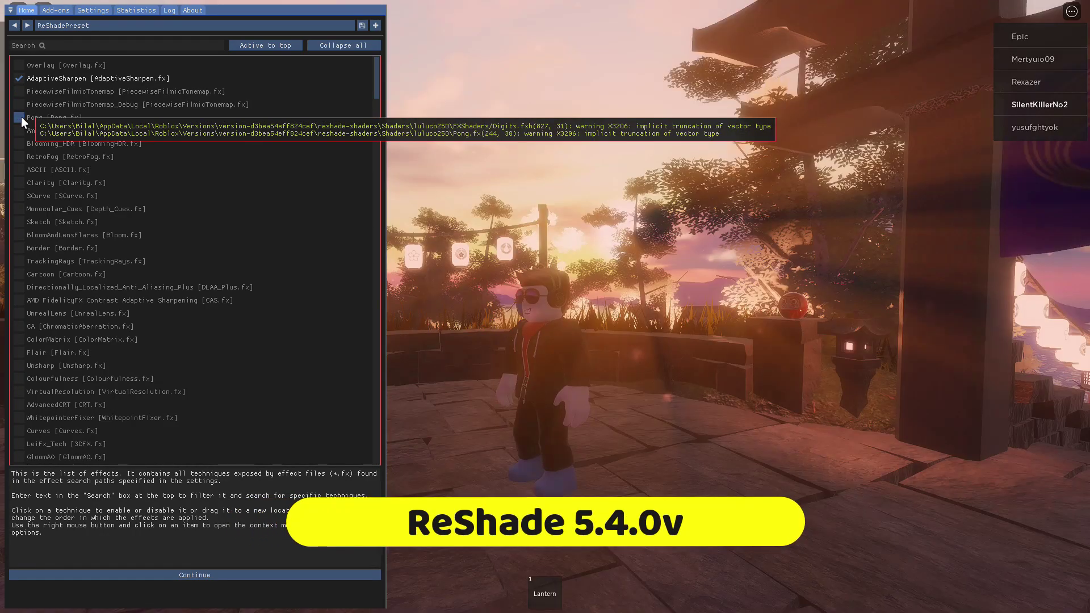
- Look through the rest of the ReShade effect list, including the Apply LUT effect from LUTTools.fx
scroll(53, 233, "down", 8)
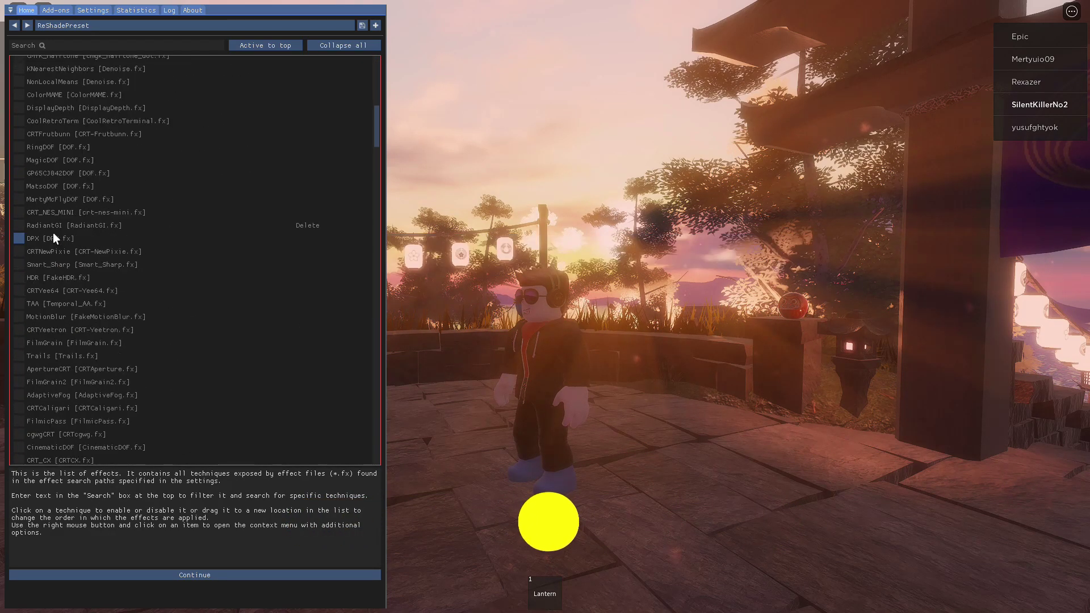
scroll(53, 233, "down", 15)
scroll(275, 267, "down", 20)
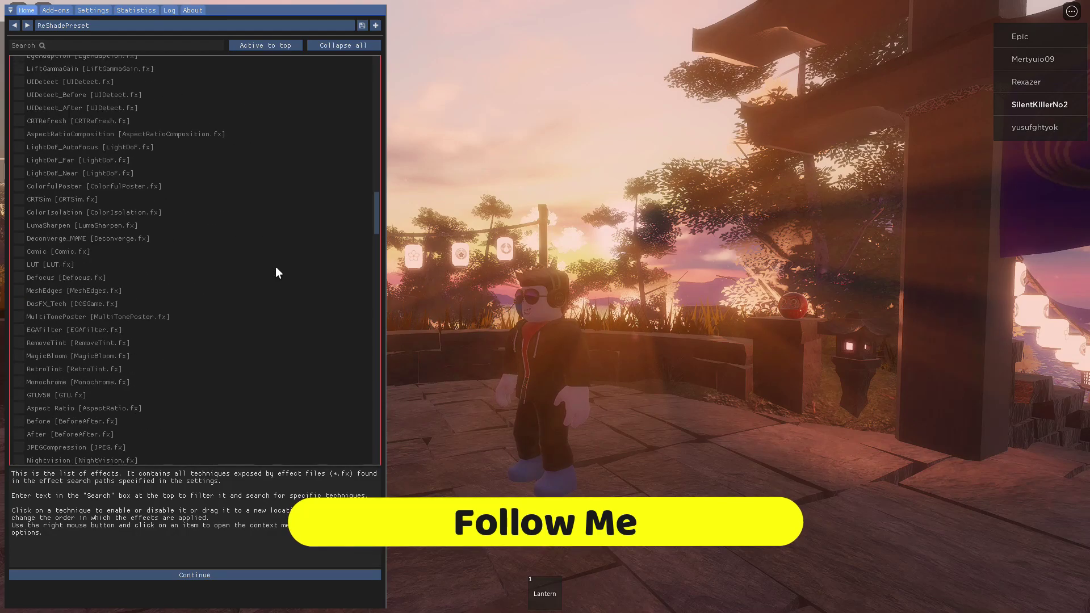
mouse_move(19, 304)
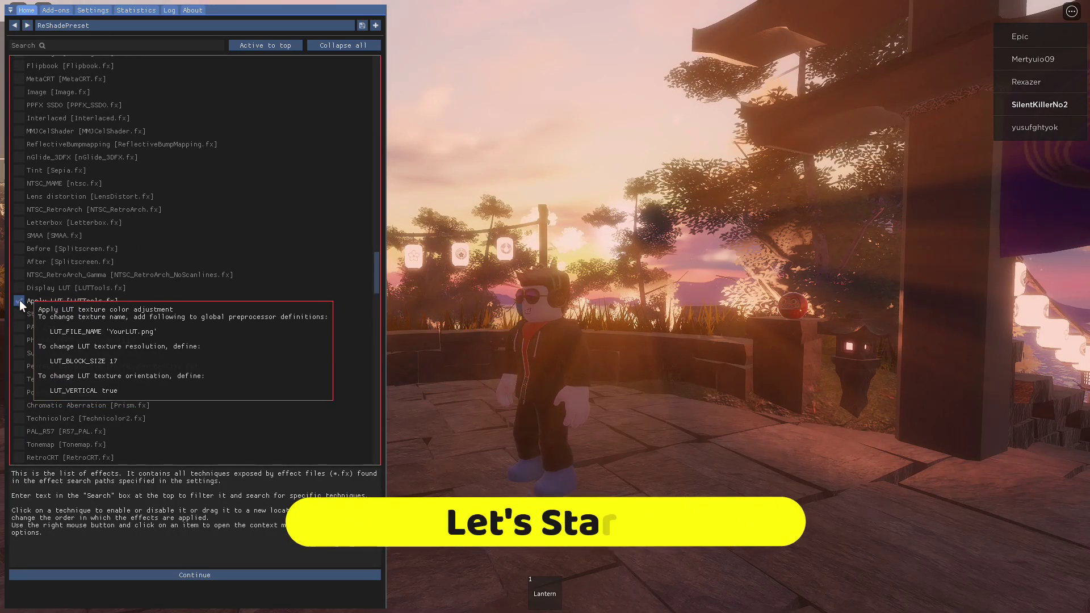
left_click(19, 300)
scroll(140, 323, "down", 8)
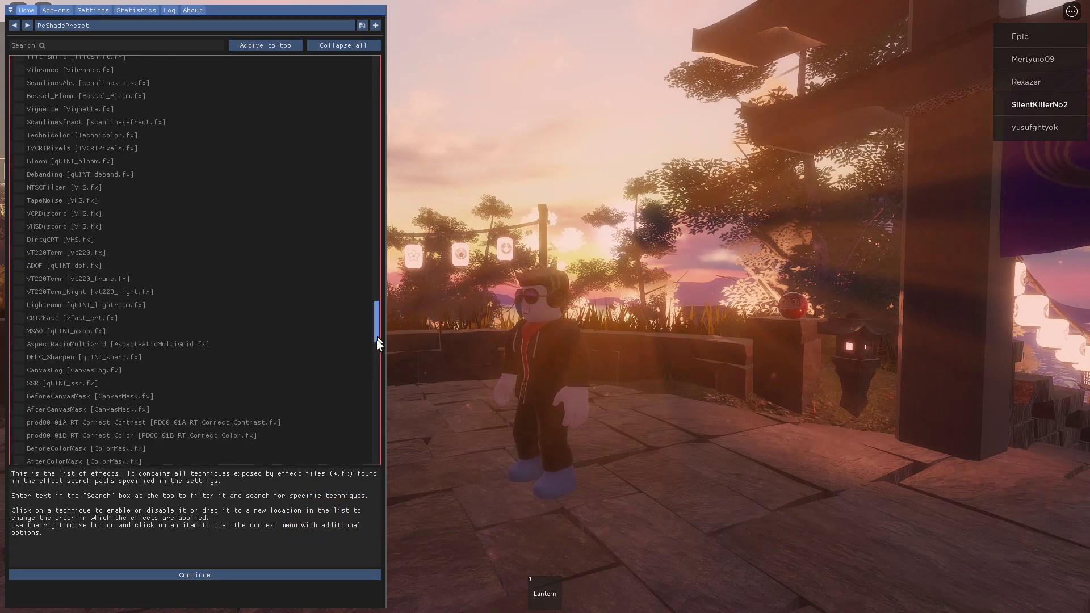
left_click_drag(377, 337, 377, 417)
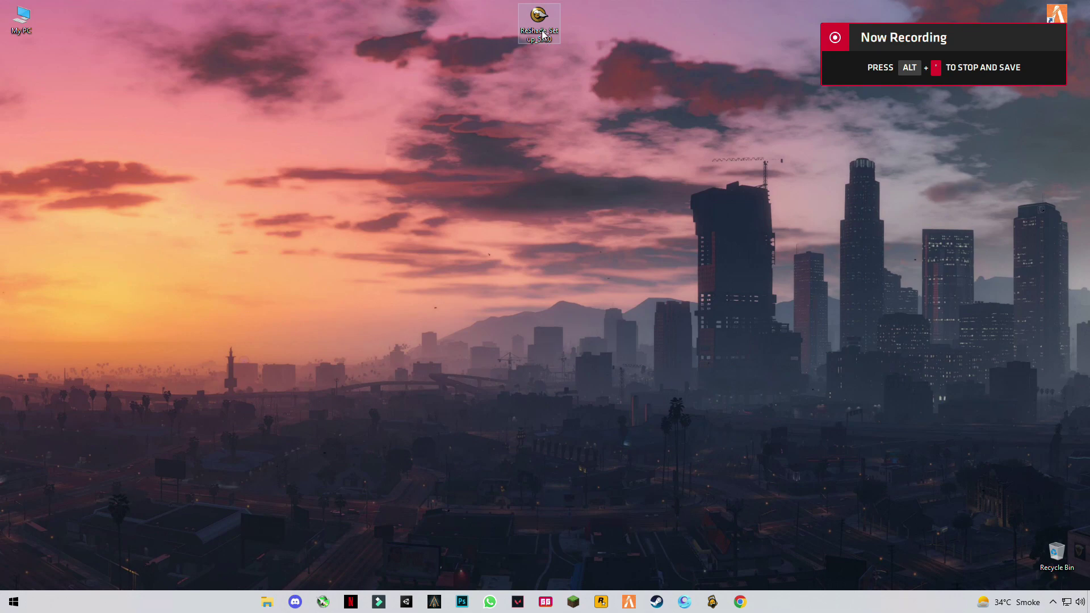
- Place the ReShade setup icon below My PC on the desktop, launch it and browse My PC for the game
left_click_drag(542, 30, 29, 77)
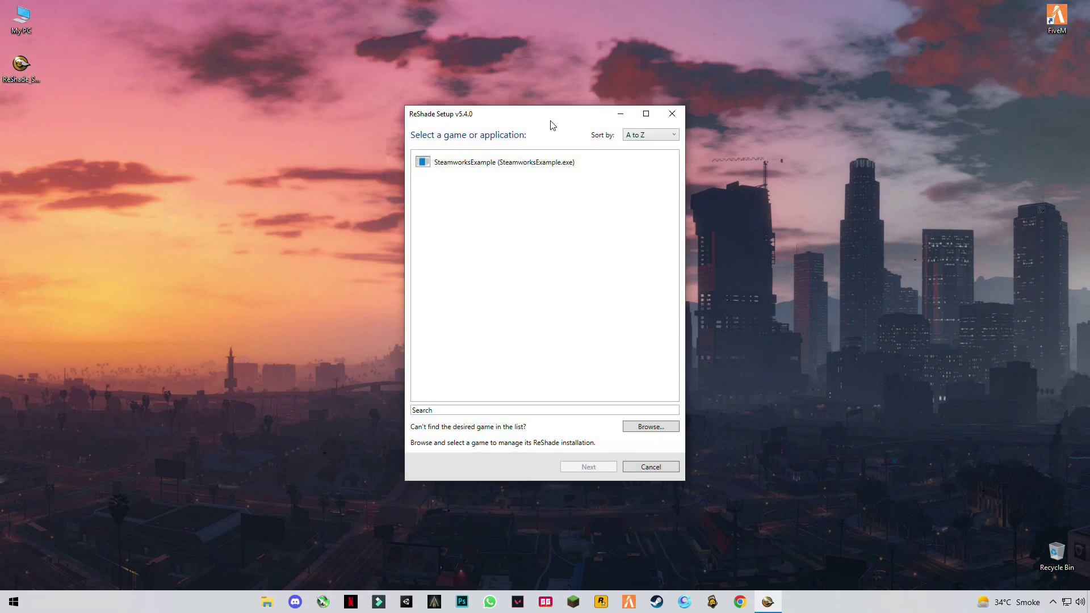
left_click(641, 427)
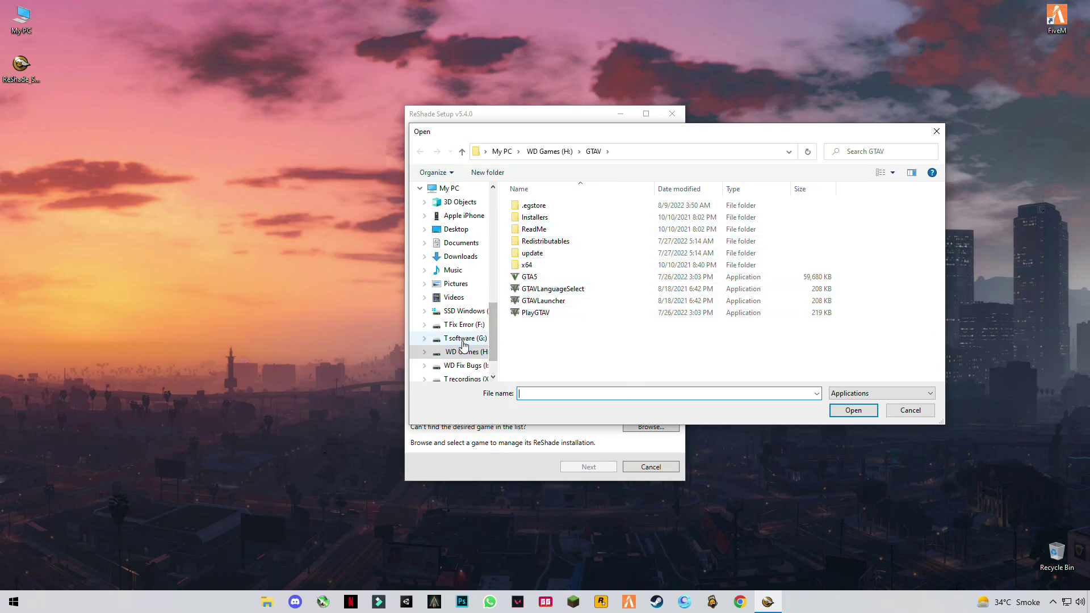
left_click(449, 188)
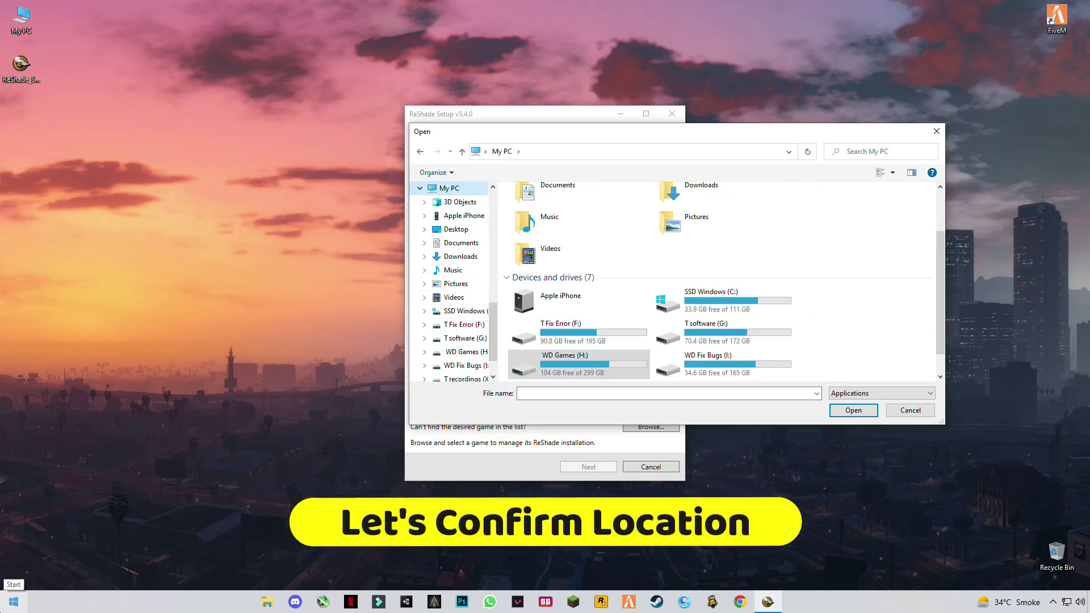
- Open the appdata folder through the Windows Run dialog and go into its Local folder
key("super+r")
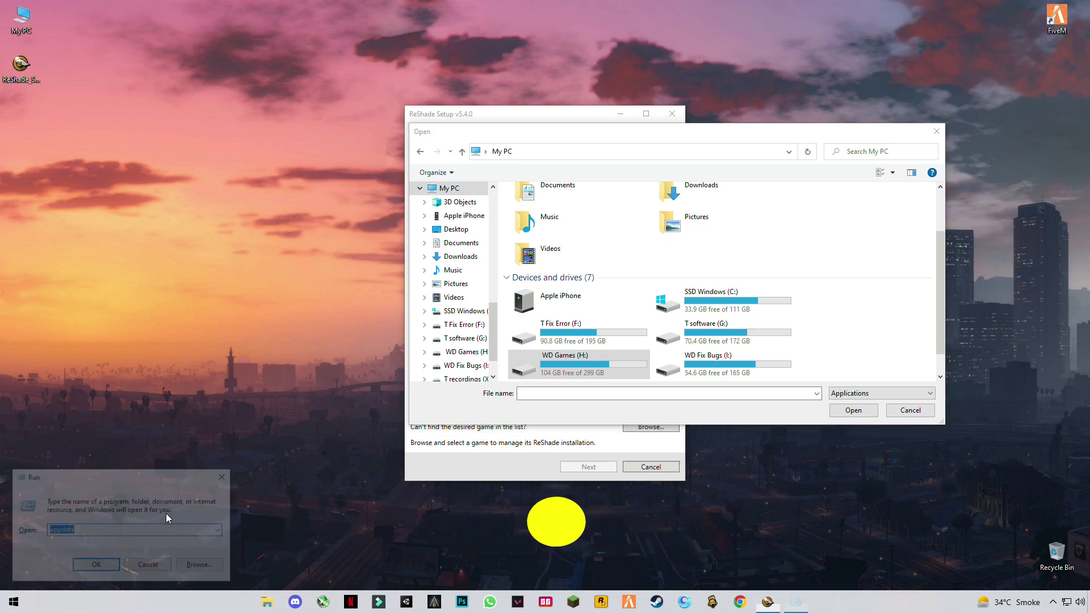
left_click_drag(72, 531, 56, 529)
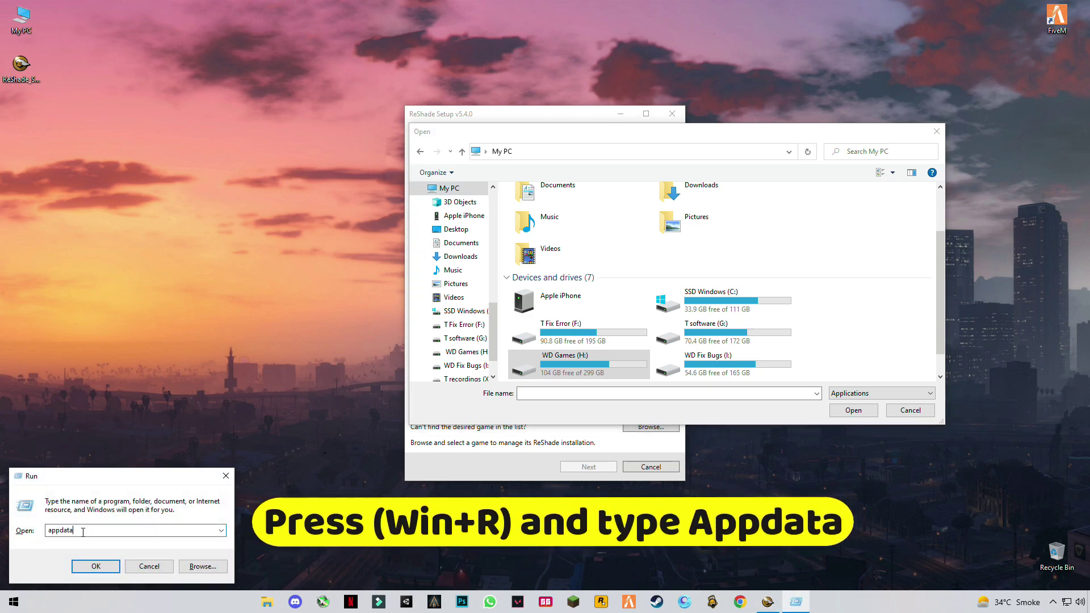
left_click(95, 567)
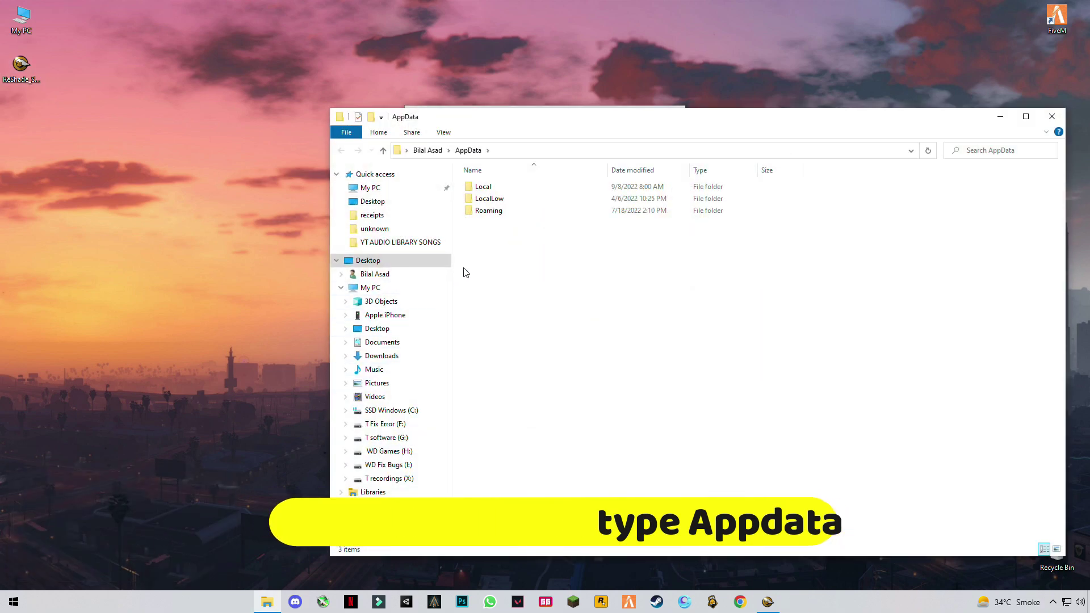
left_click(494, 189)
double_click(488, 188)
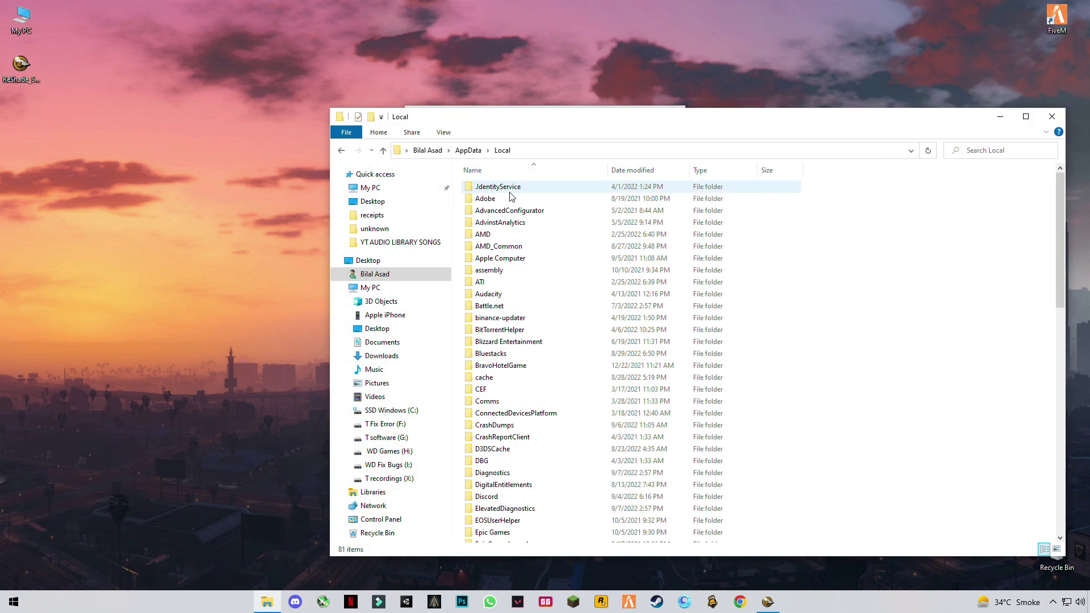
- Find the Roblox folder inside Local and open its Versions subfolder
key("r")
key("r")
key("r")
key("r")
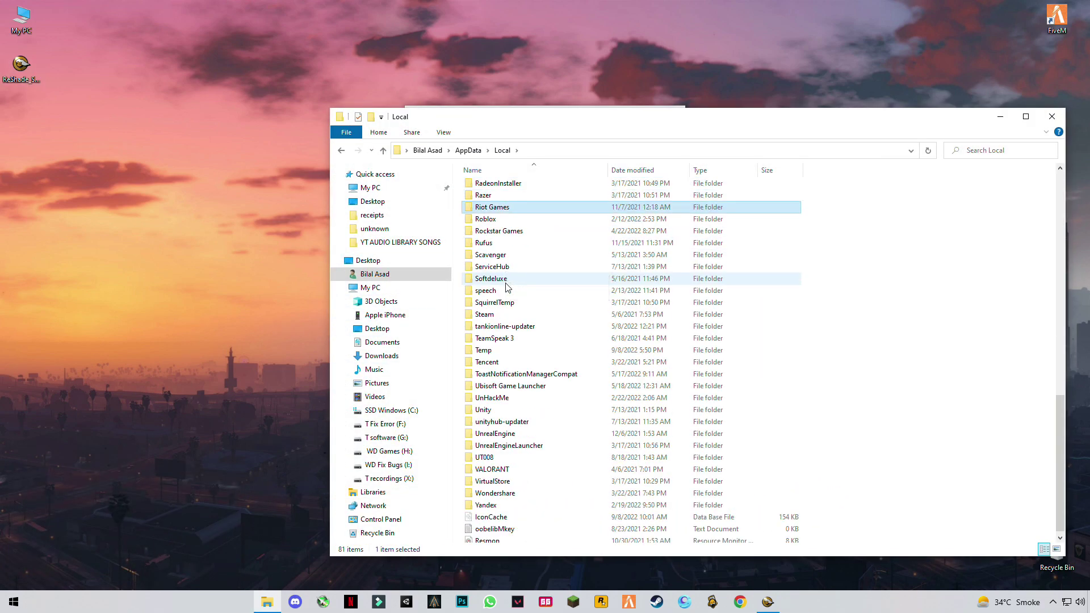
double_click(495, 221)
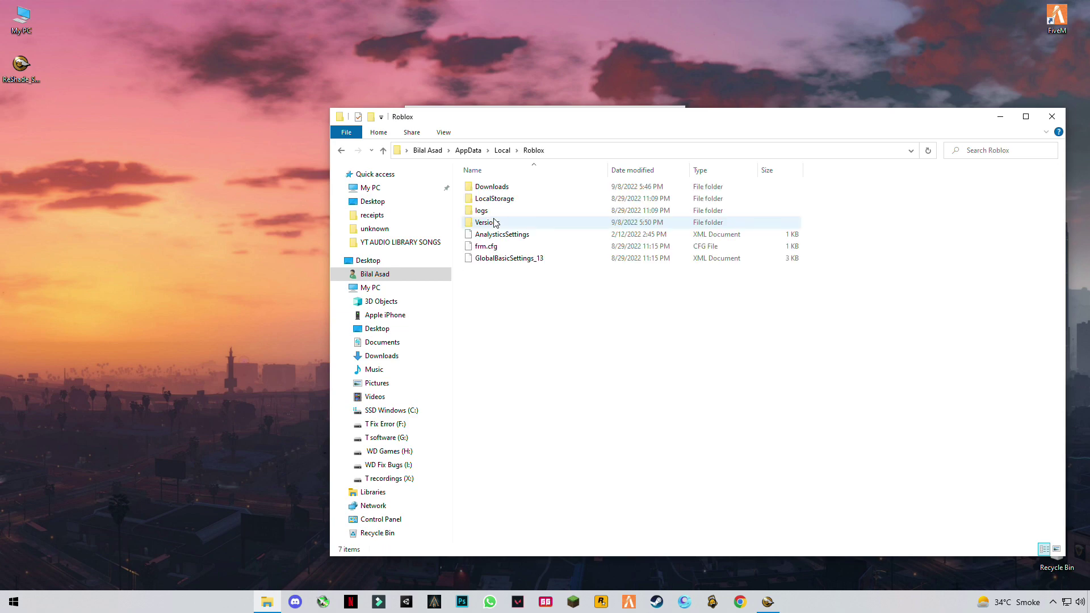
left_click(510, 224)
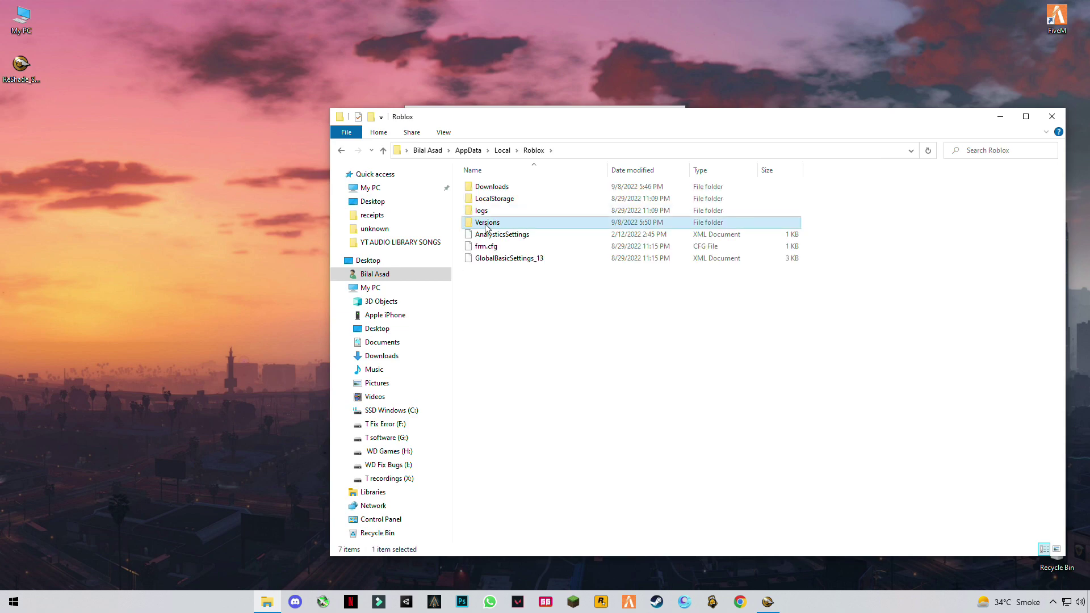
double_click(490, 225)
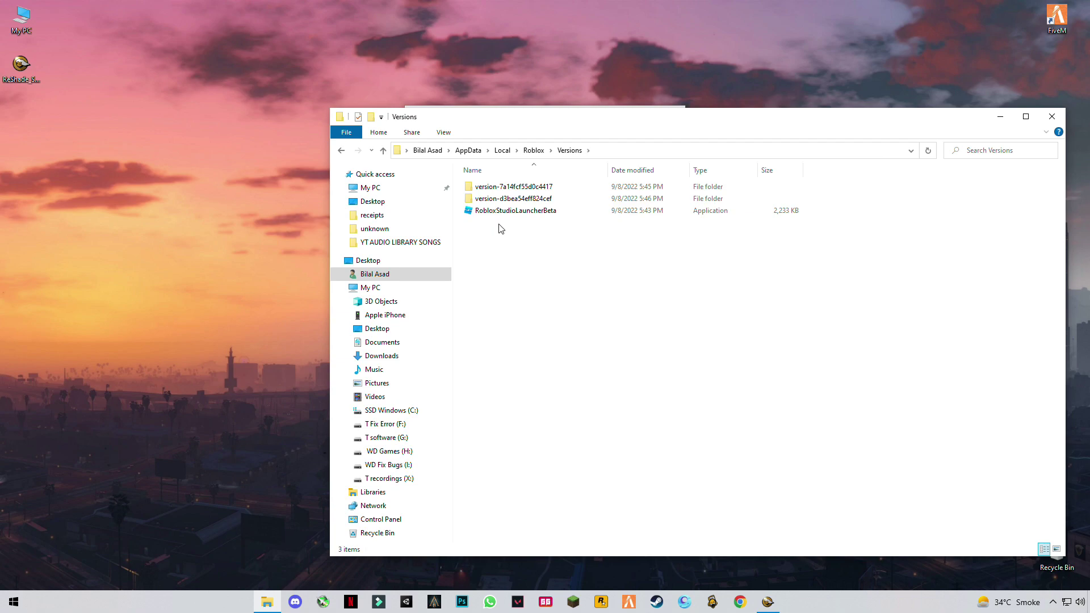
- Inspect the contents of both Roblox version folders to find the one holding the player launcher
left_click(519, 200)
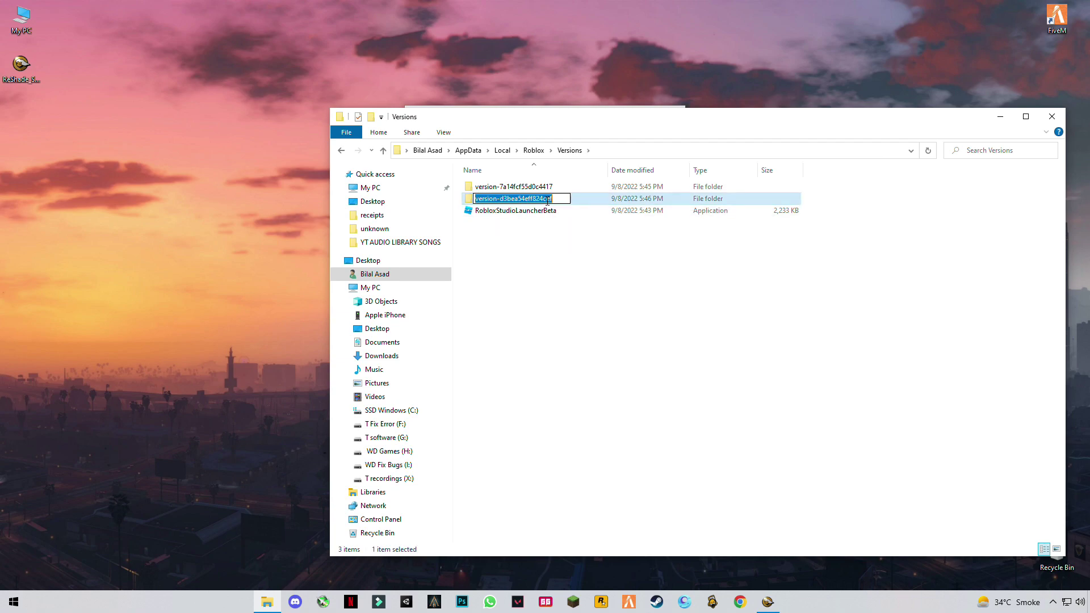
key("Return")
key("Return")
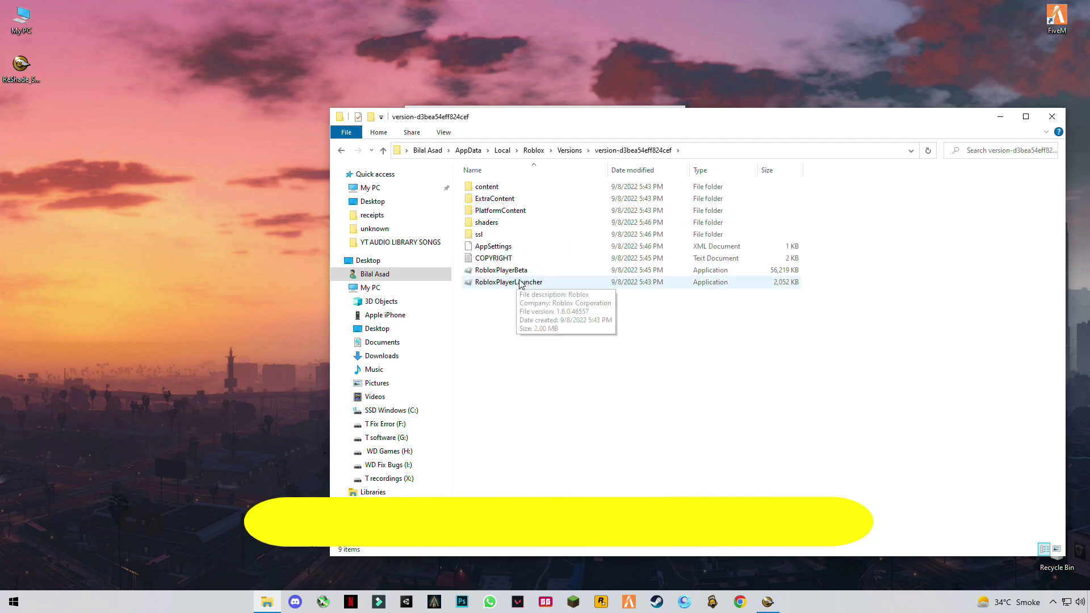
key("alt+Left")
double_click(534, 189)
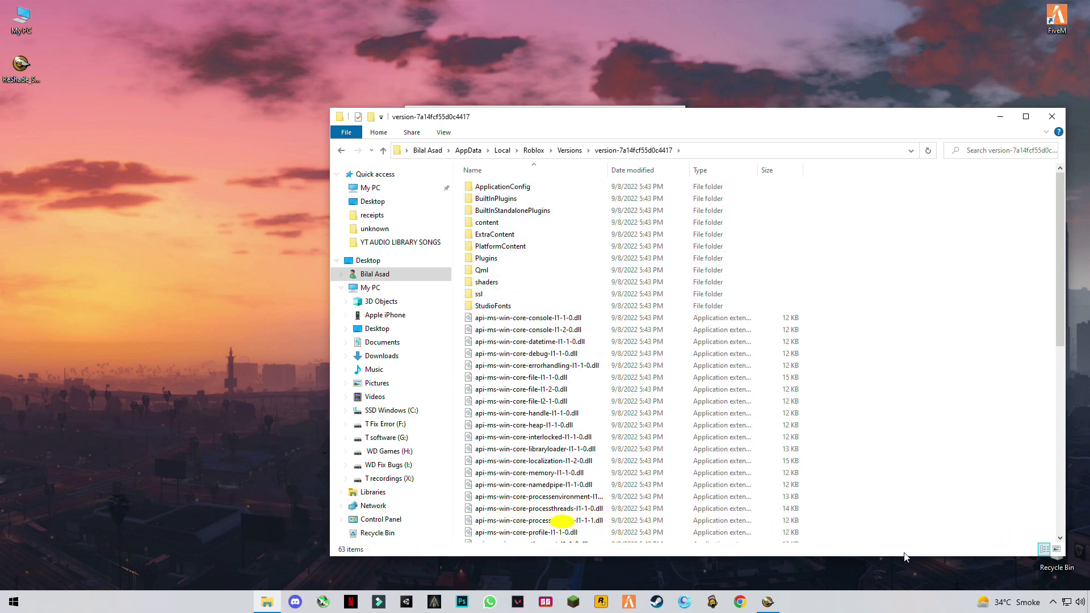
- Return to Versions, open version-d3bea54eff824cef and select the RobloxPlayerLauncher application
left_click(340, 151)
left_click(527, 200)
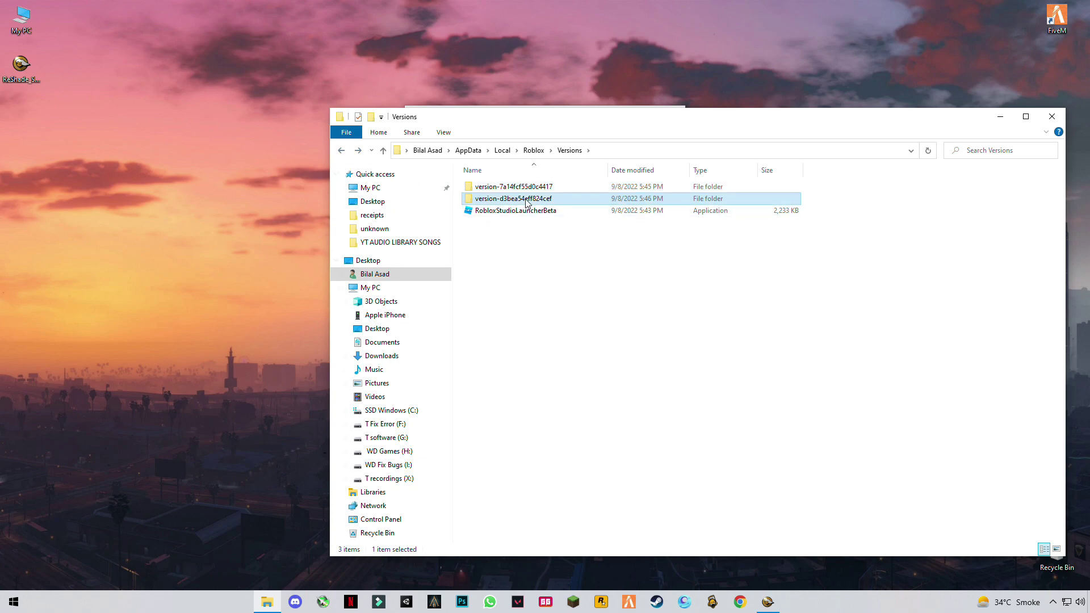
double_click(532, 200)
left_click(597, 281)
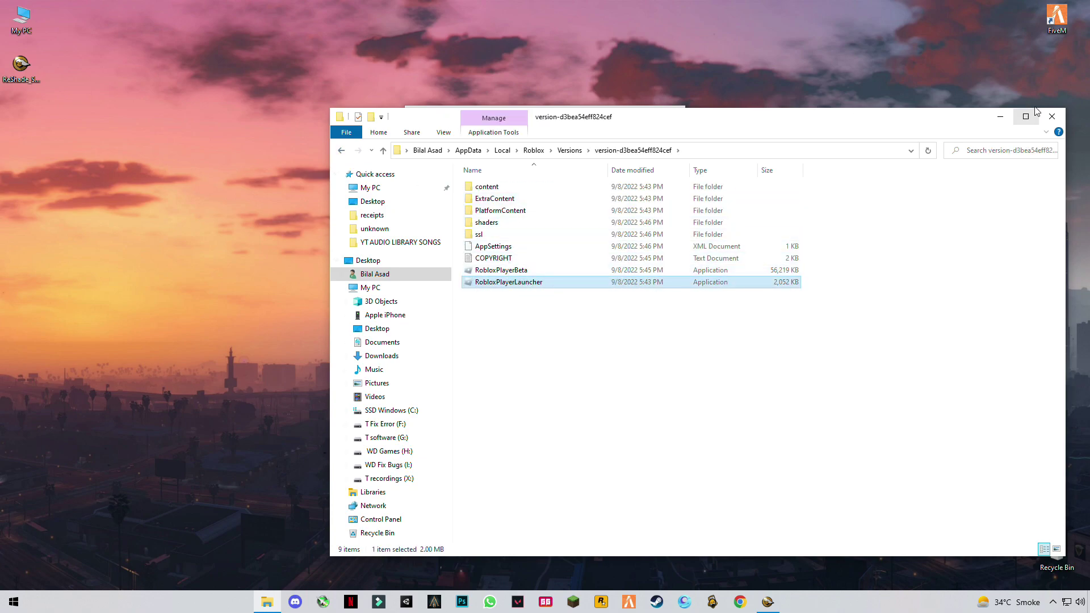
- Shrink the File Explorer window and arrange it side by side with the ReShade Open dialog
left_click_drag(1065, 110, 681, 221)
left_click_drag(608, 229, 331, 131)
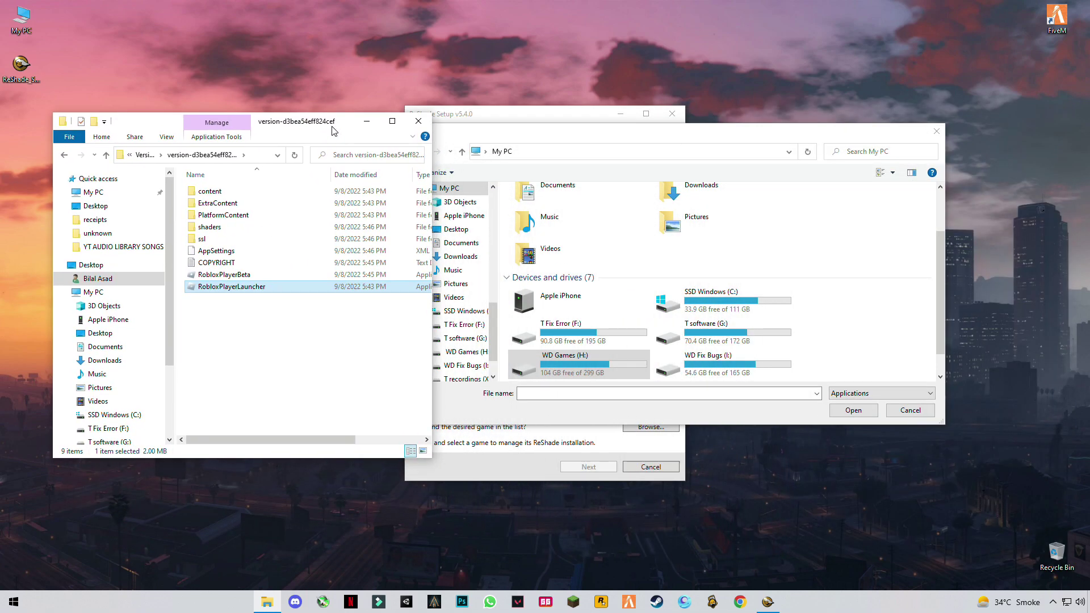
left_click_drag(595, 134, 646, 136)
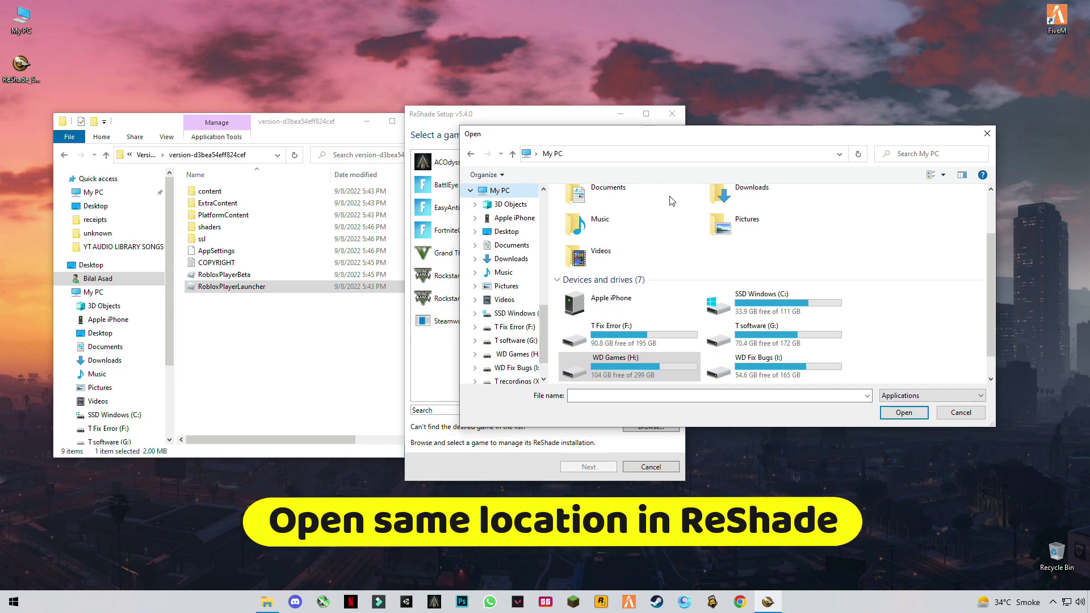
- Open the Users folder on SSD Windows (C:) in the Open dialog and widen File Explorer to reveal the full reference path
double_click(763, 308)
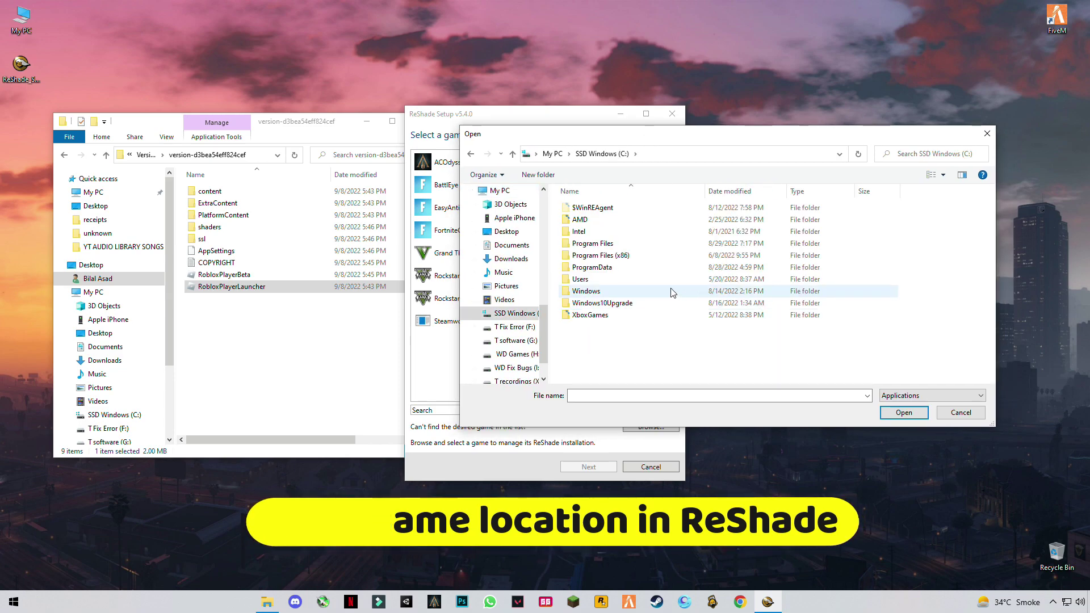
double_click(585, 284)
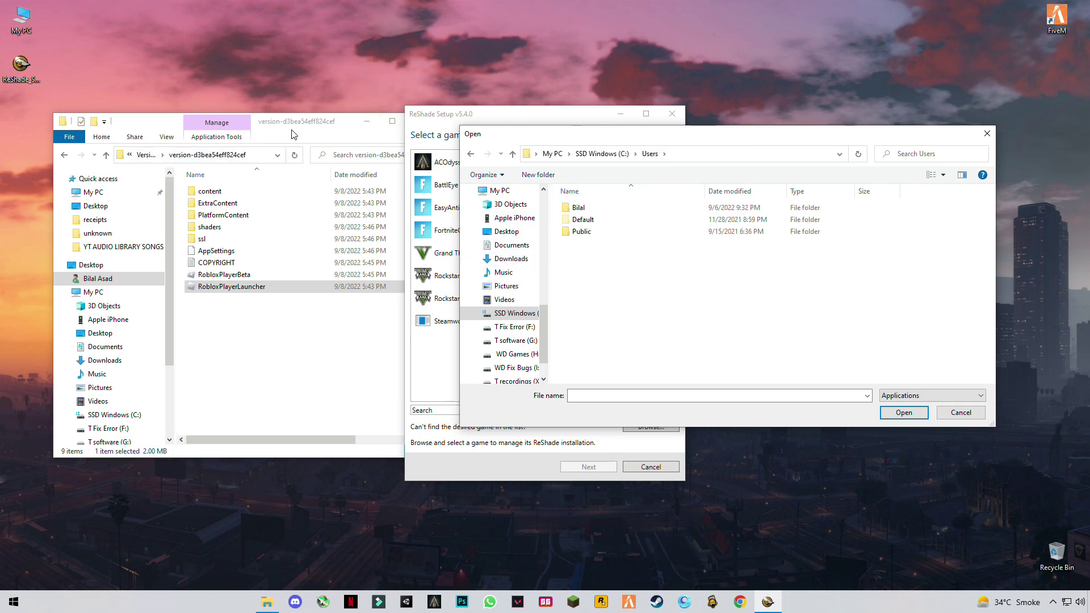
left_click(322, 127)
left_click_drag(433, 207, 596, 219)
left_click(710, 278)
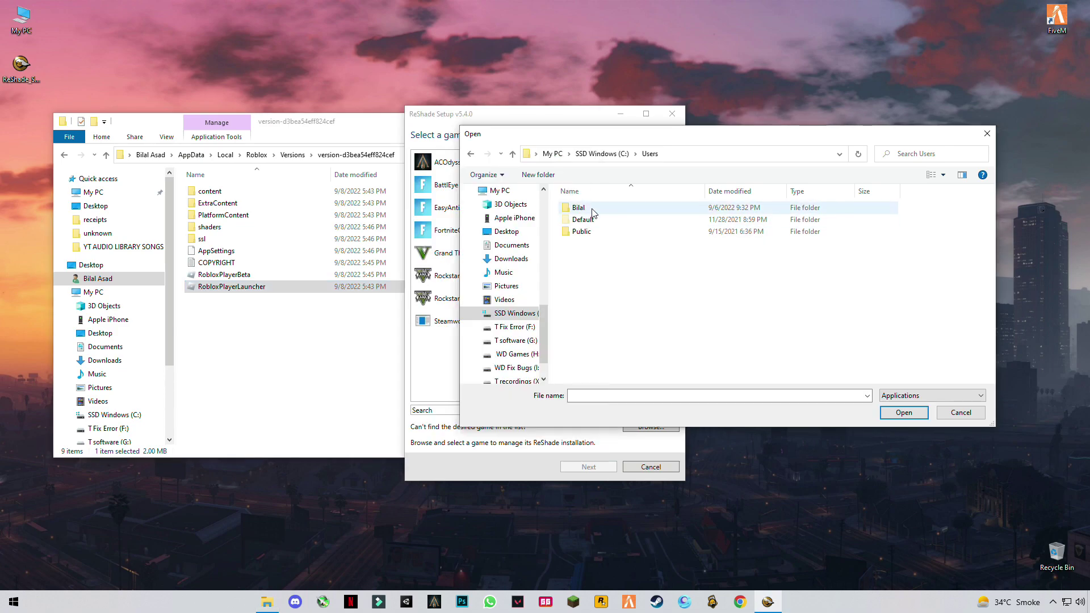
- In the Open dialog, go through the user's profile folder, AppData and Local to the Roblox folder
double_click(593, 211)
left_click(599, 234)
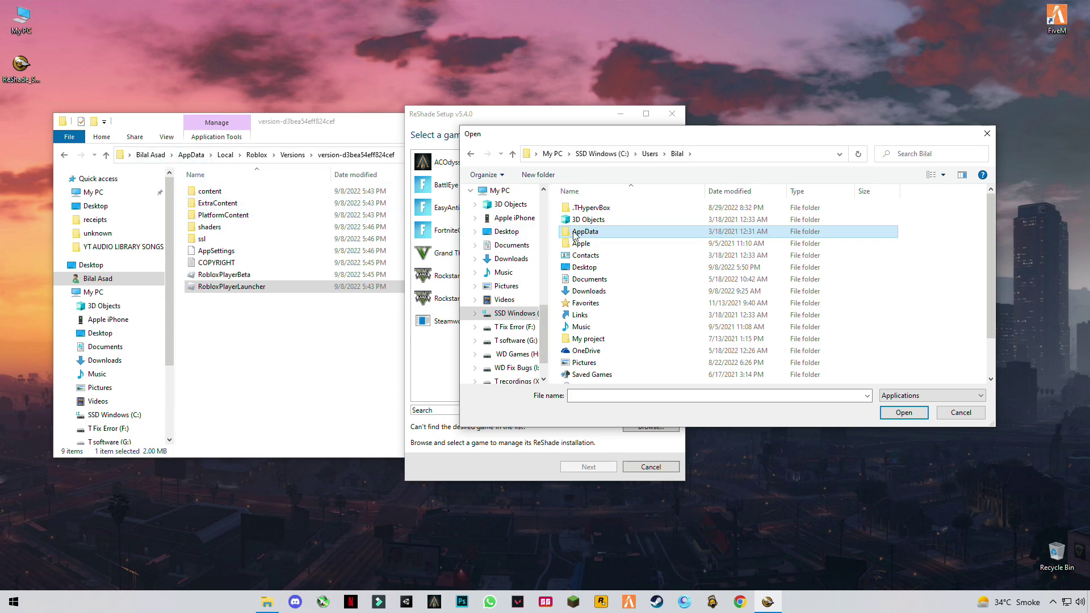
double_click(576, 233)
double_click(580, 207)
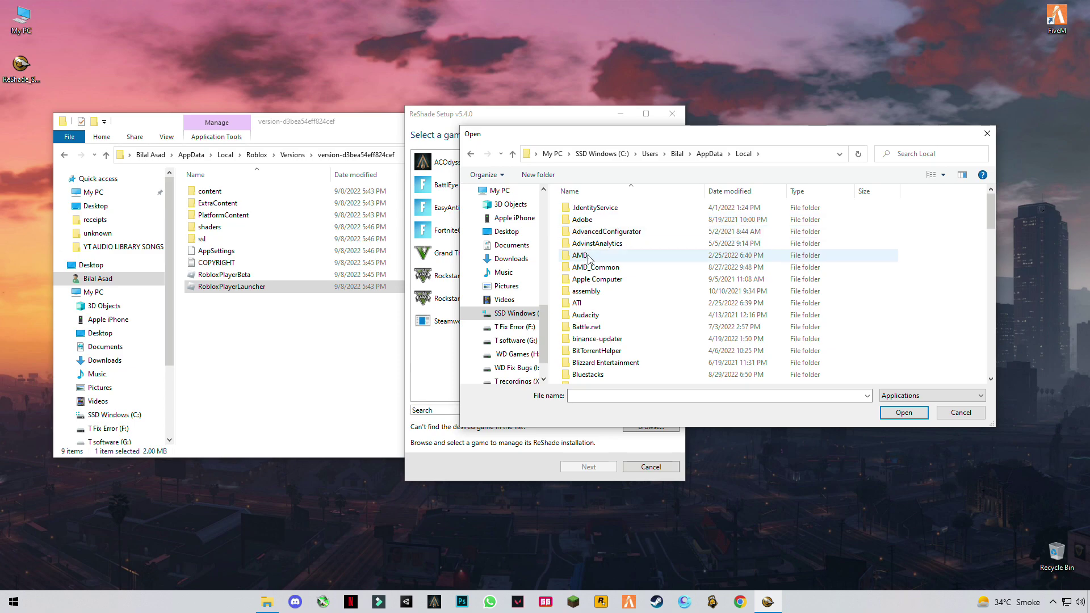
scroll(588, 258, "down", 10)
double_click(593, 232)
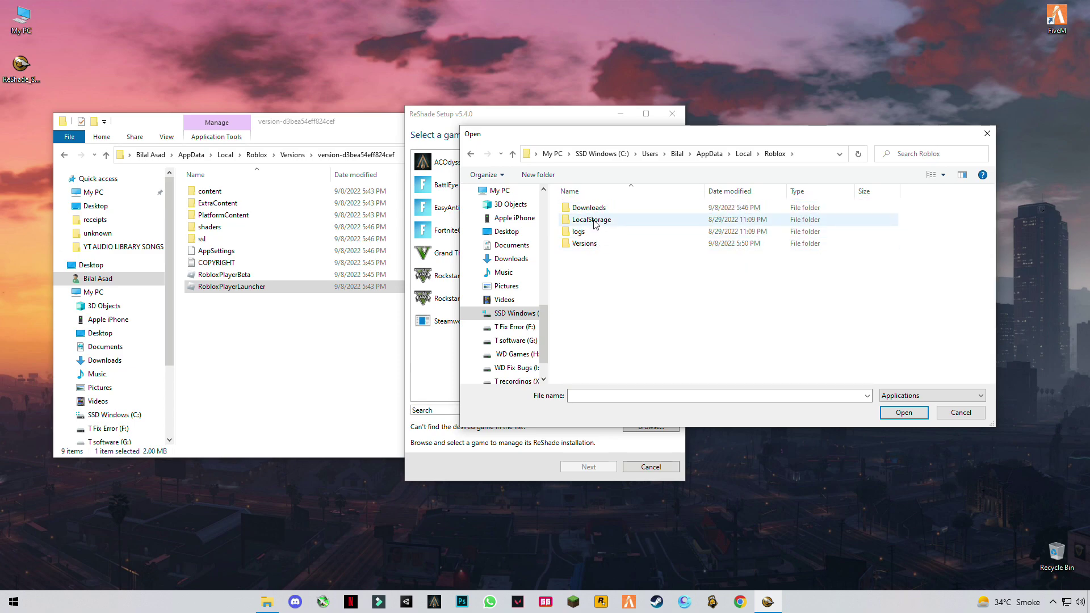
- Choose RobloxPlayerLauncher from Versions\version-d3bea54eff824cef as the application for ReShade
double_click(588, 244)
left_click(622, 221)
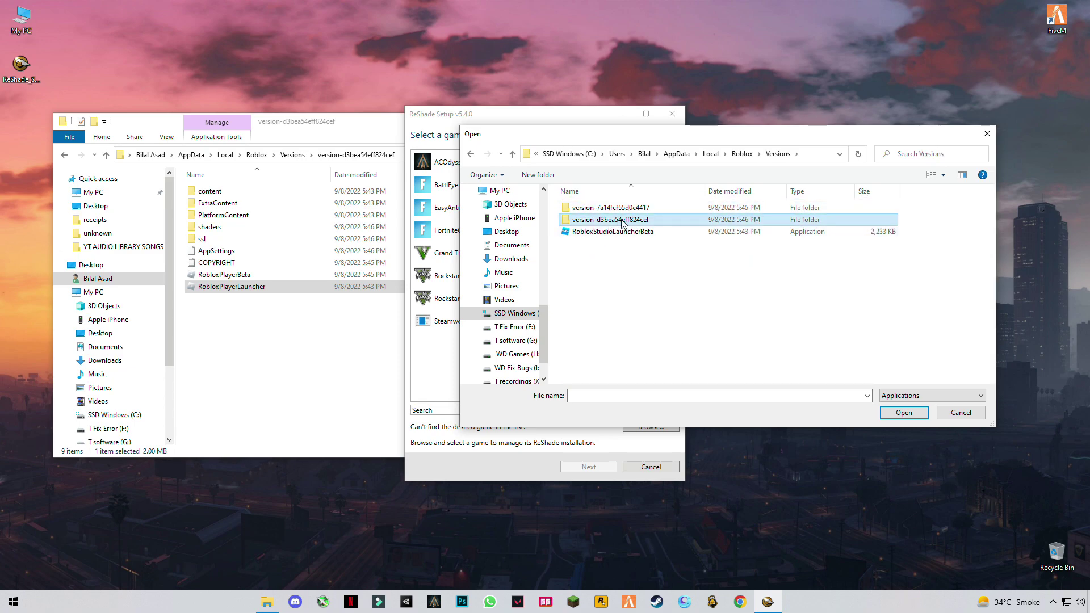
double_click(629, 224)
left_click(629, 279)
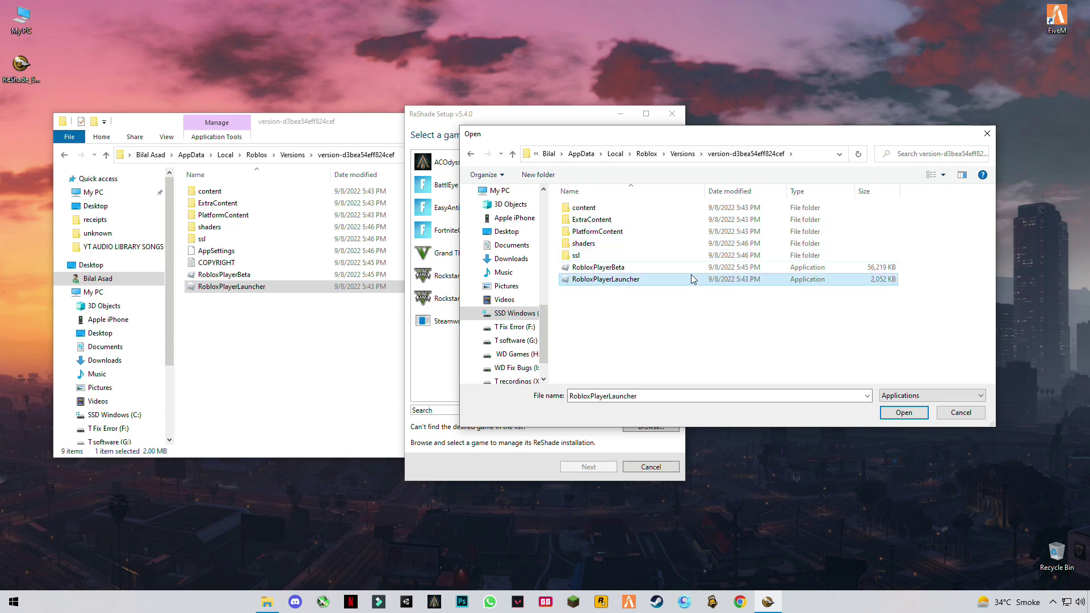
left_click(902, 413)
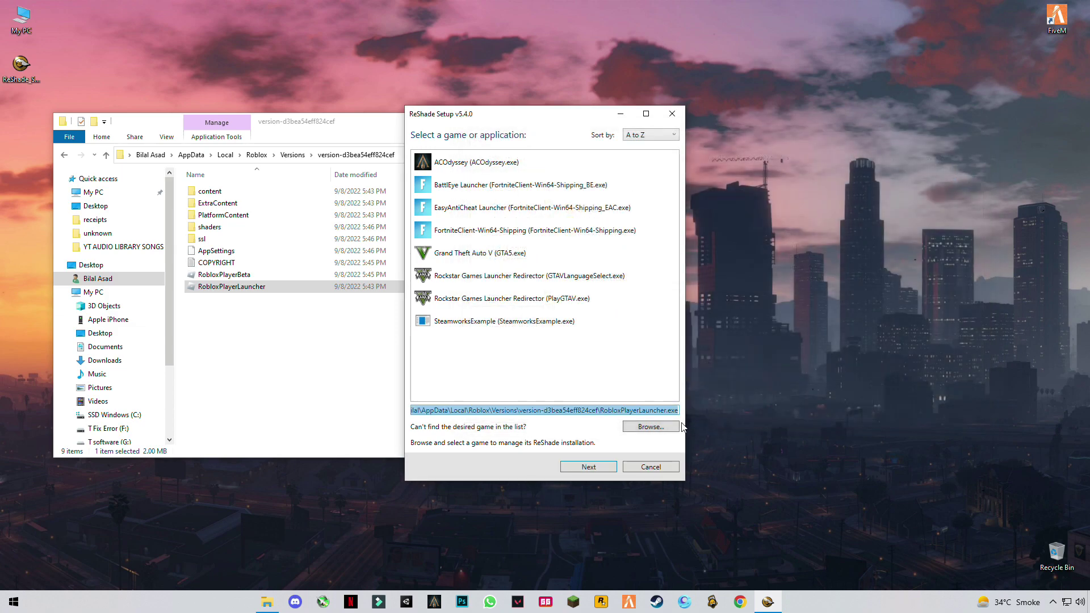
- Proceed with the chosen Roblox launcher and accept DirectX 10/11/12 as the rendering API
left_click(607, 466)
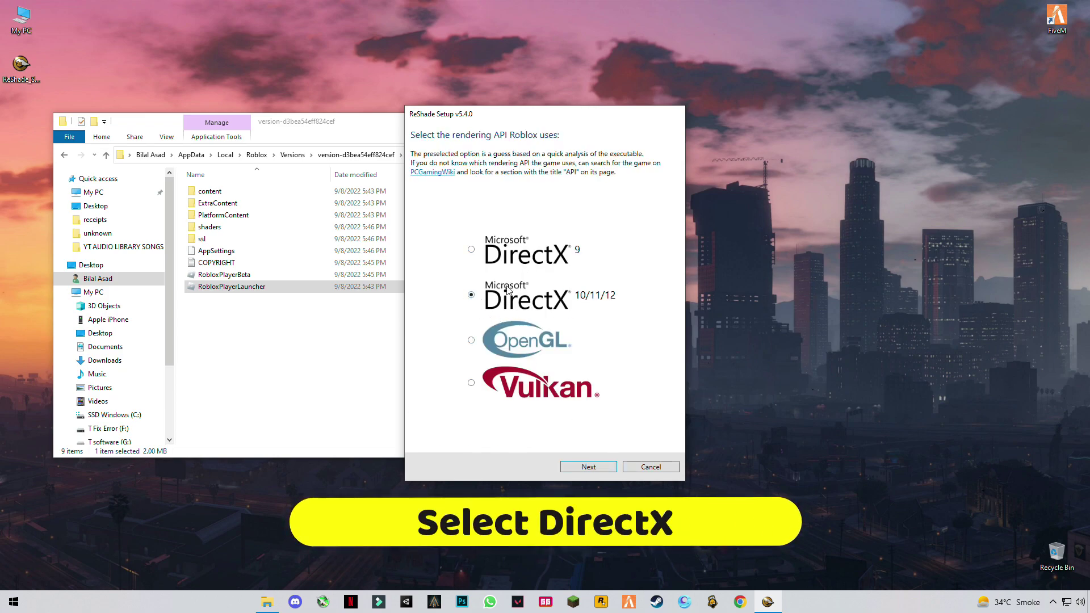
left_click(587, 463)
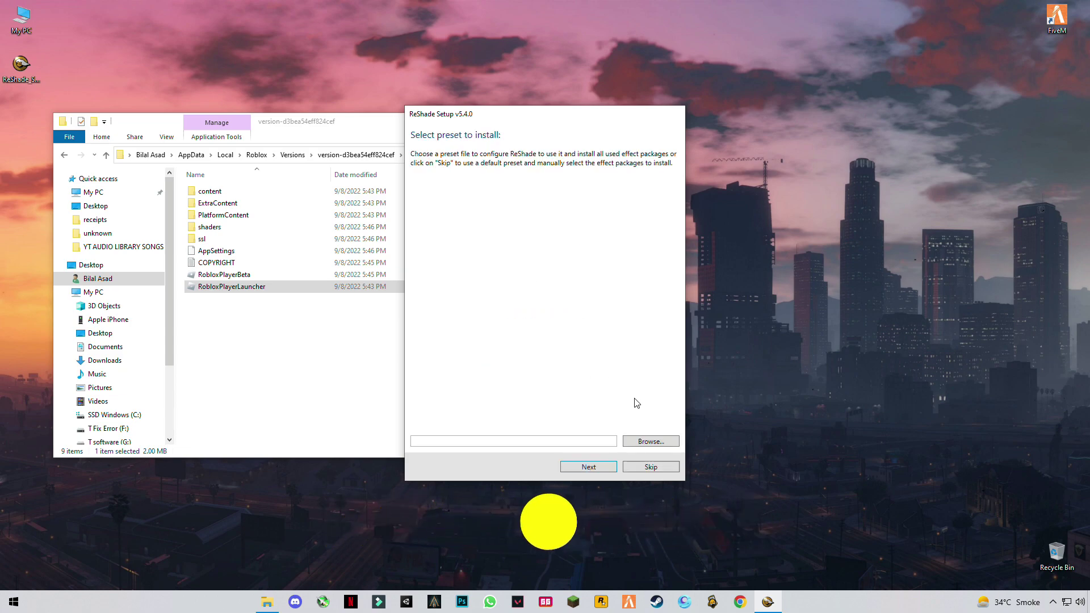
- Install ReShade with the default preset and all effect packages selected, finish the setup and close File Explorer
left_click(637, 467)
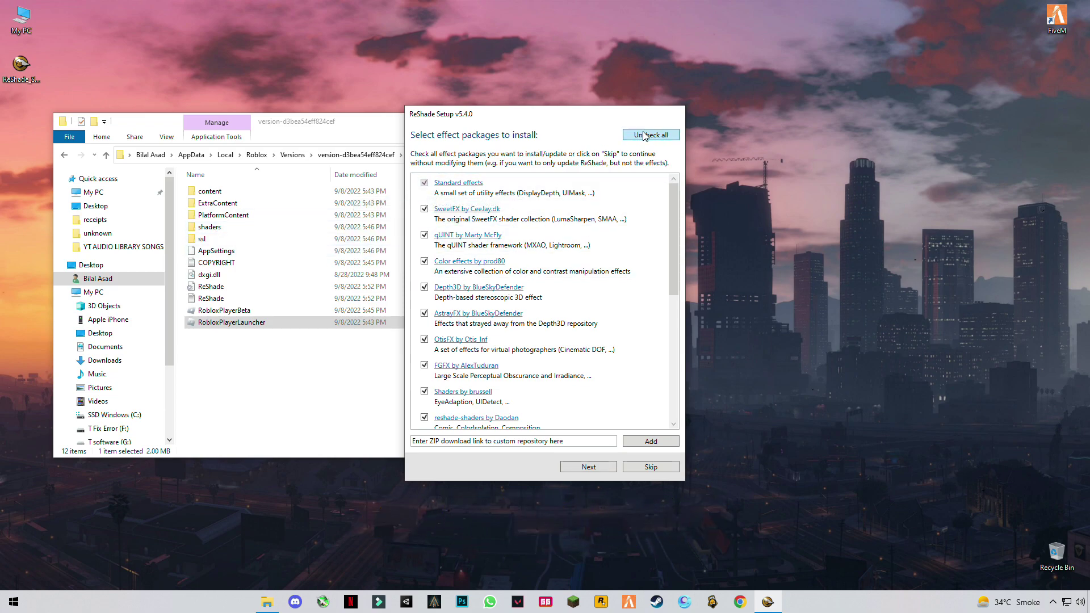
left_click_drag(673, 275, 686, 435)
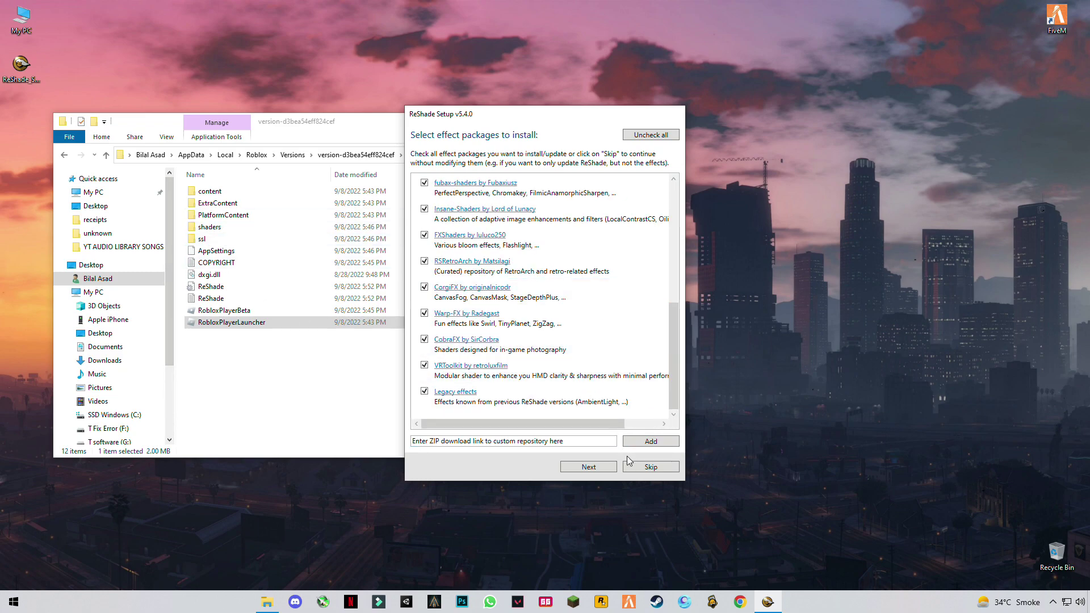
left_click(609, 467)
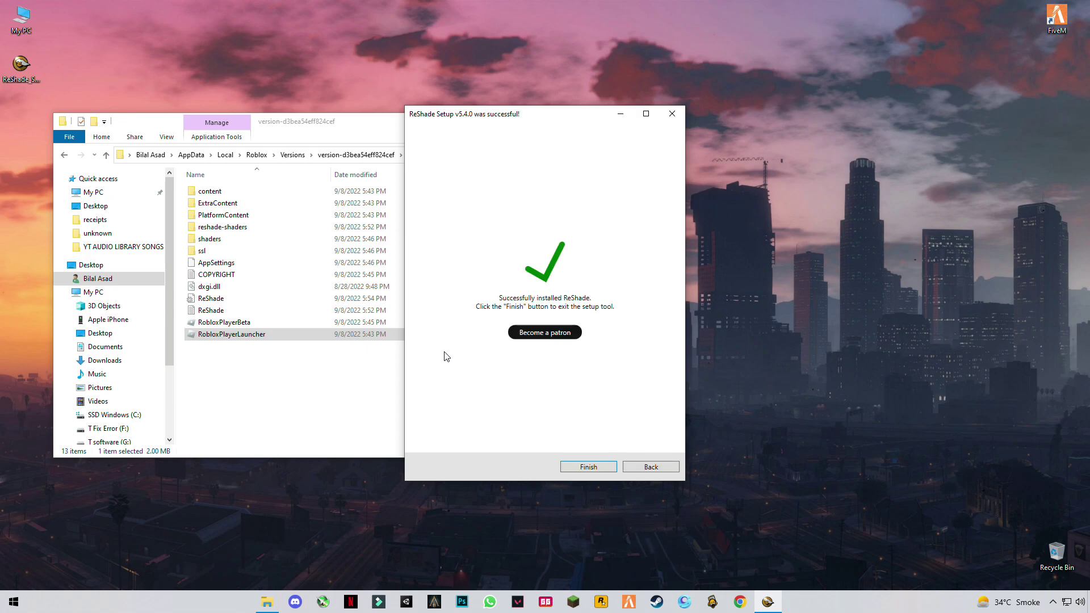
left_click(601, 469)
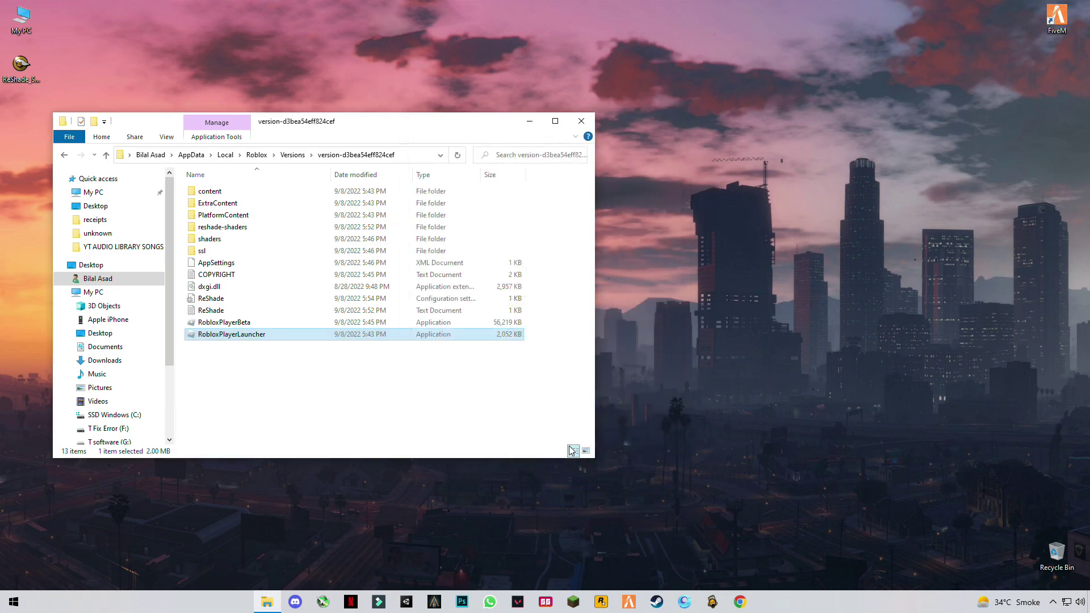
left_click(581, 122)
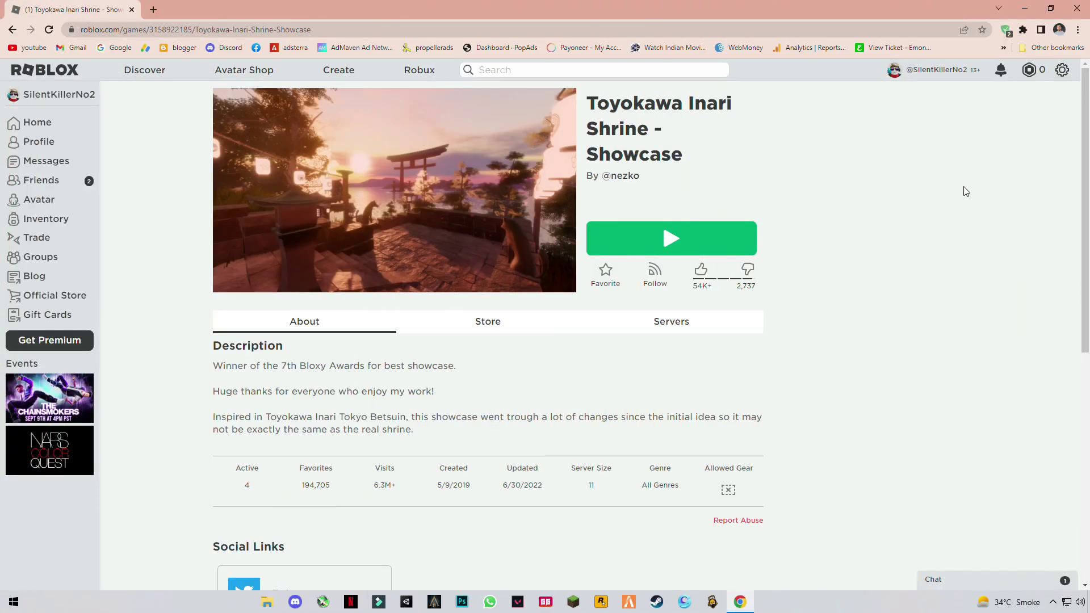
- Launch Toyokawa Inari Shrine - Showcase from its Roblox page in Chrome and show the game in full screen
left_click(1021, 9)
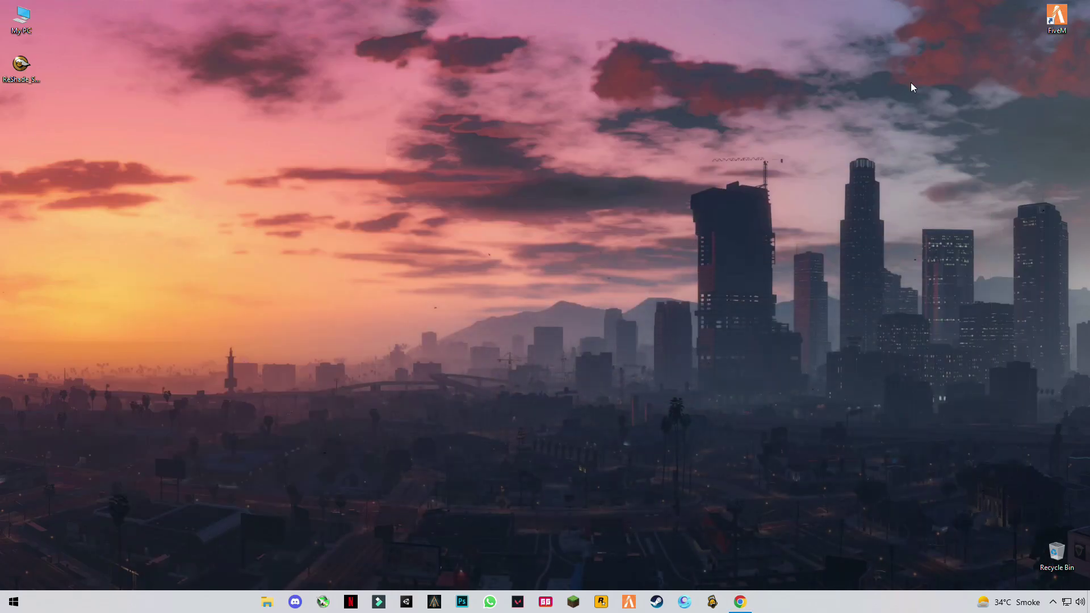
left_click(740, 601)
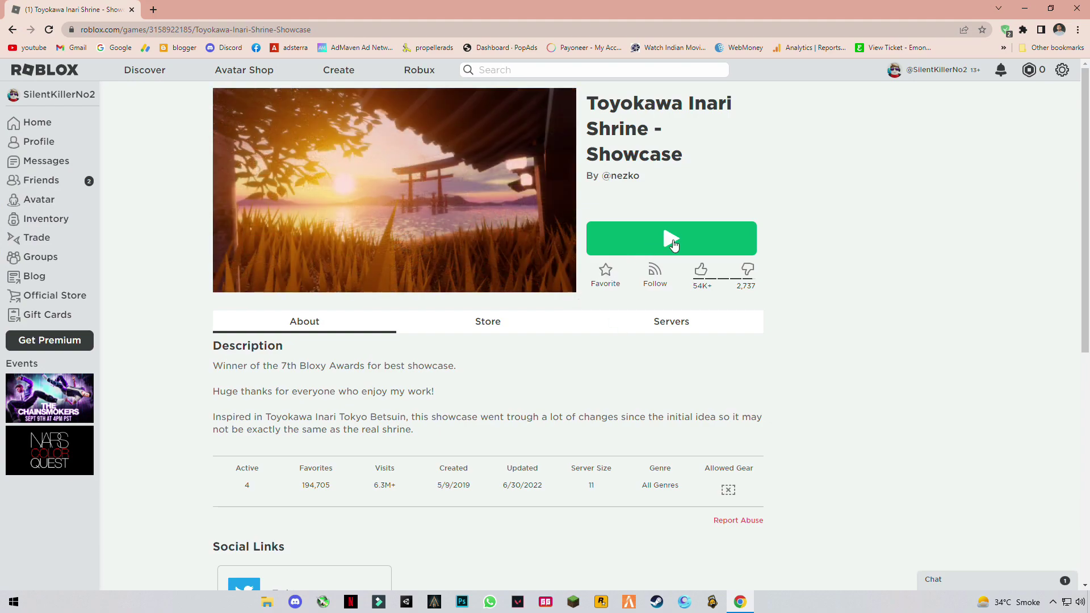
left_click(661, 242)
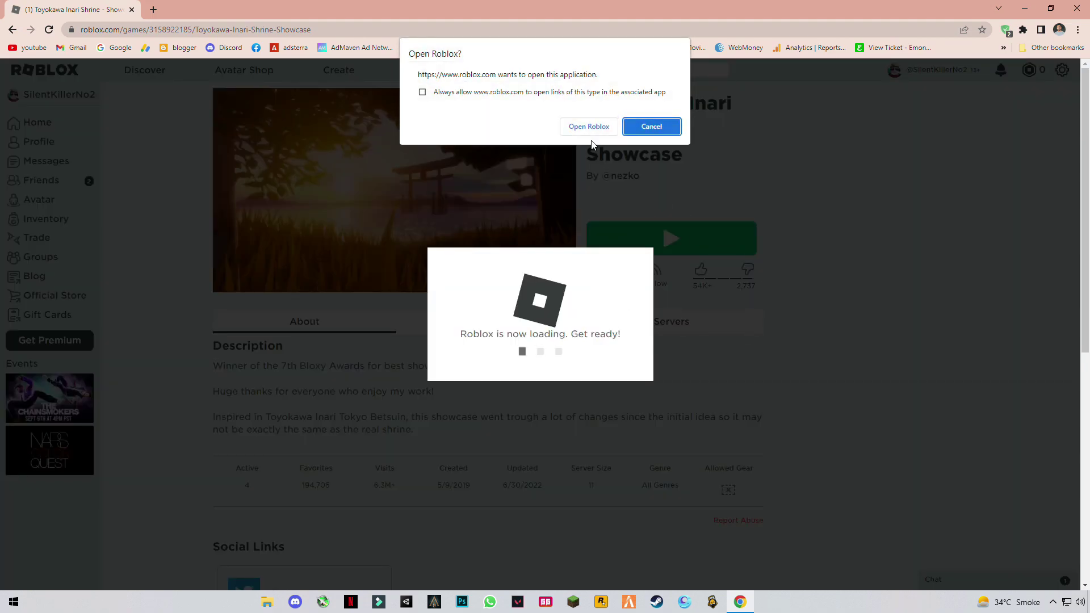
left_click(590, 123)
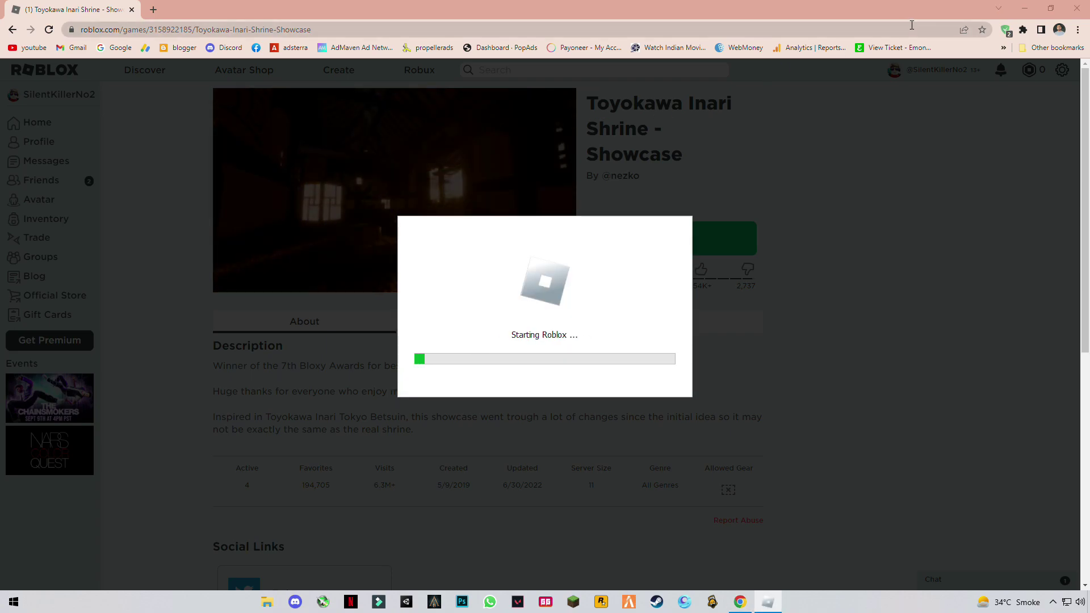
key("super+d")
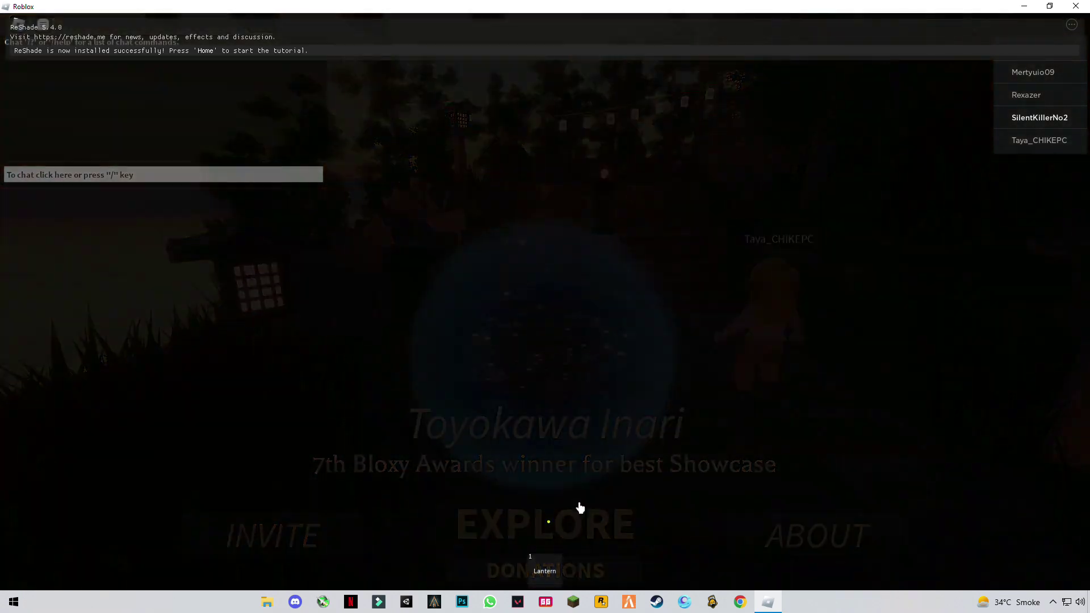
key("F11")
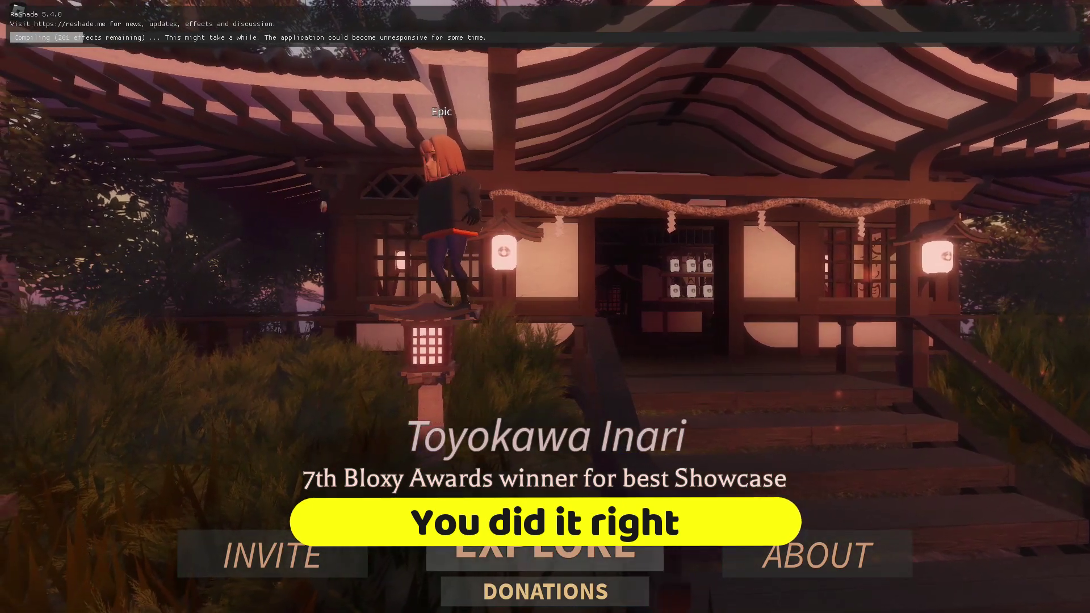
- Enter the showcase with Explore and walk the character around the shrine grounds
left_click(555, 530)
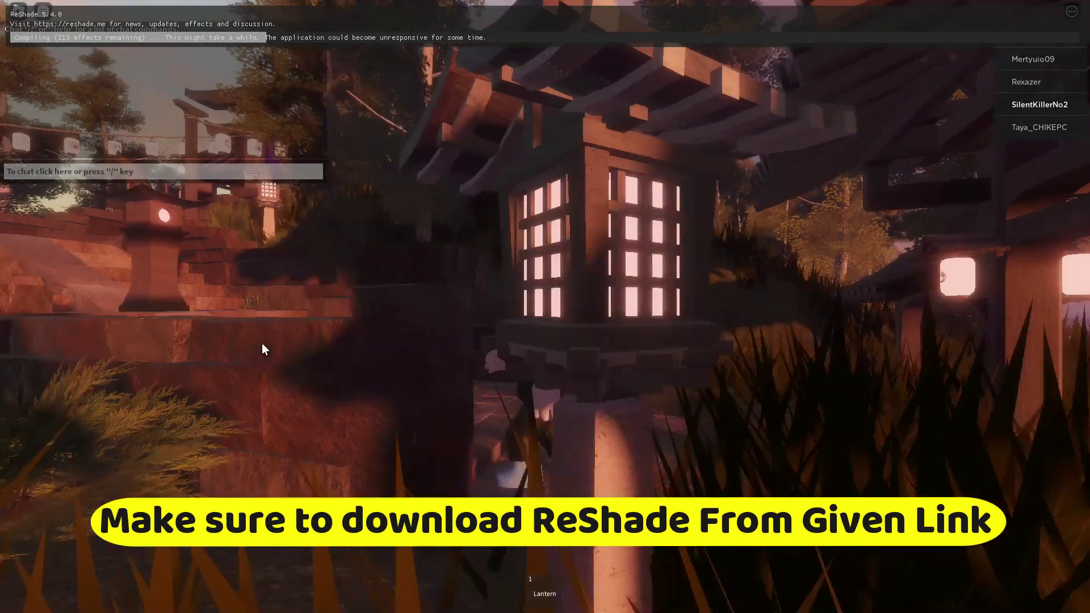
key("w")
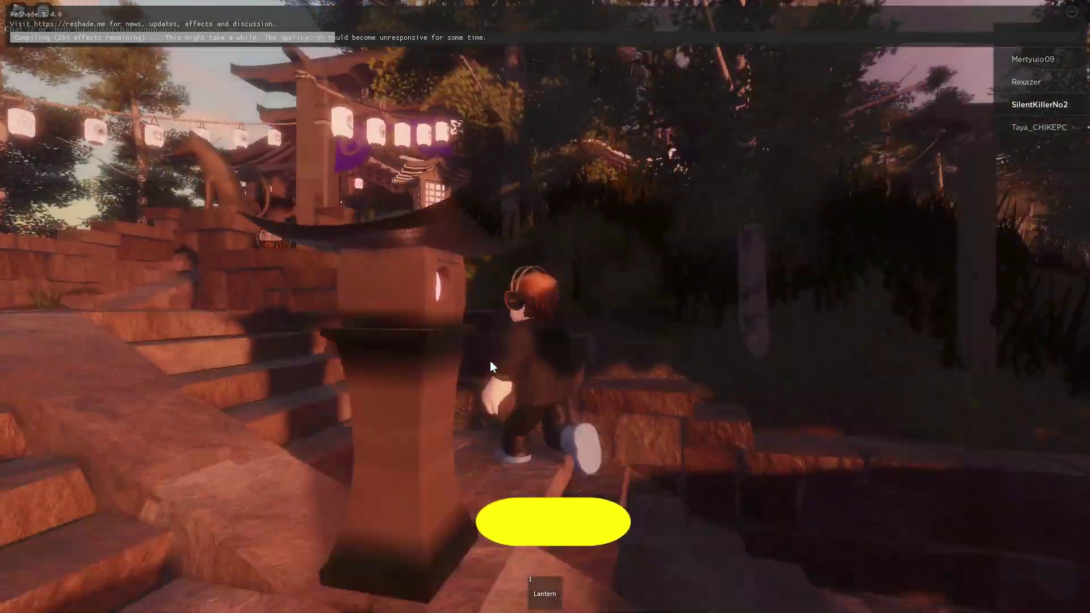
key("s")
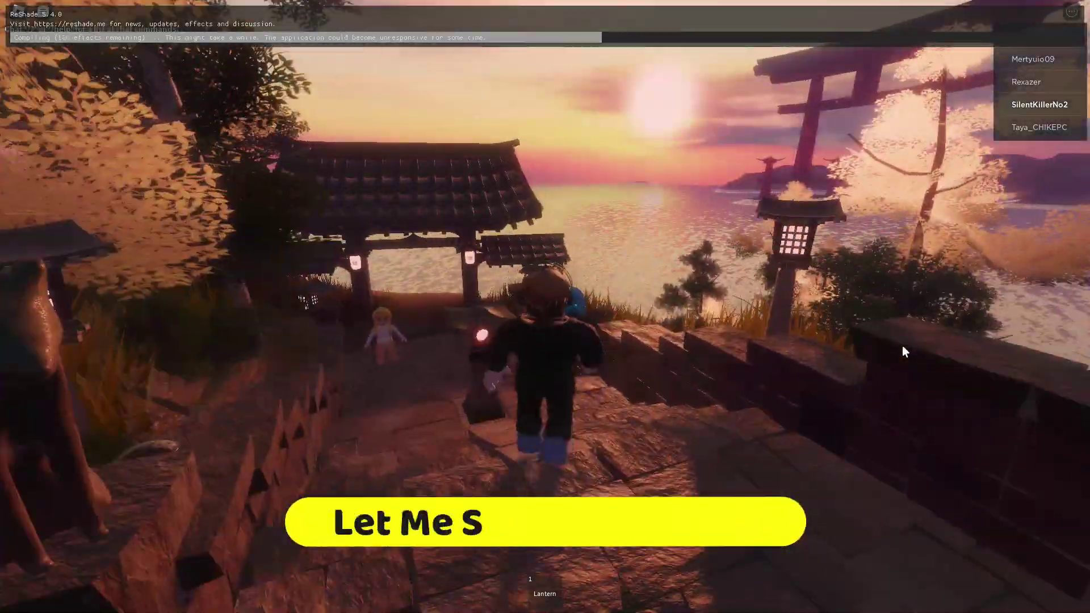
key("w")
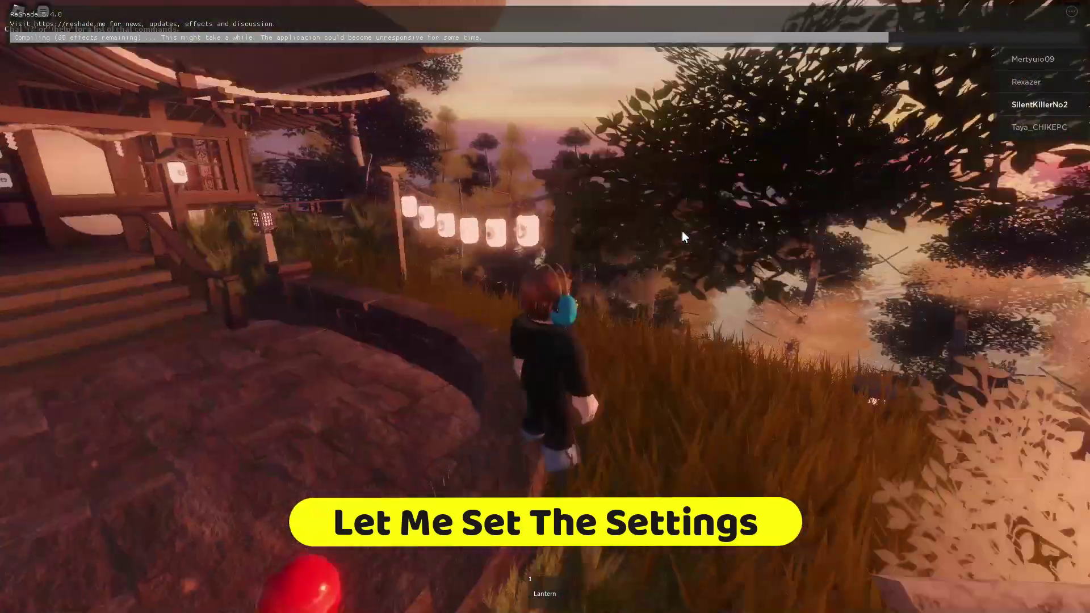
- Set the game's Graphics Mode to Manual with Graphics Quality at maximum and resume playing
key("Escape")
left_click(452, 122)
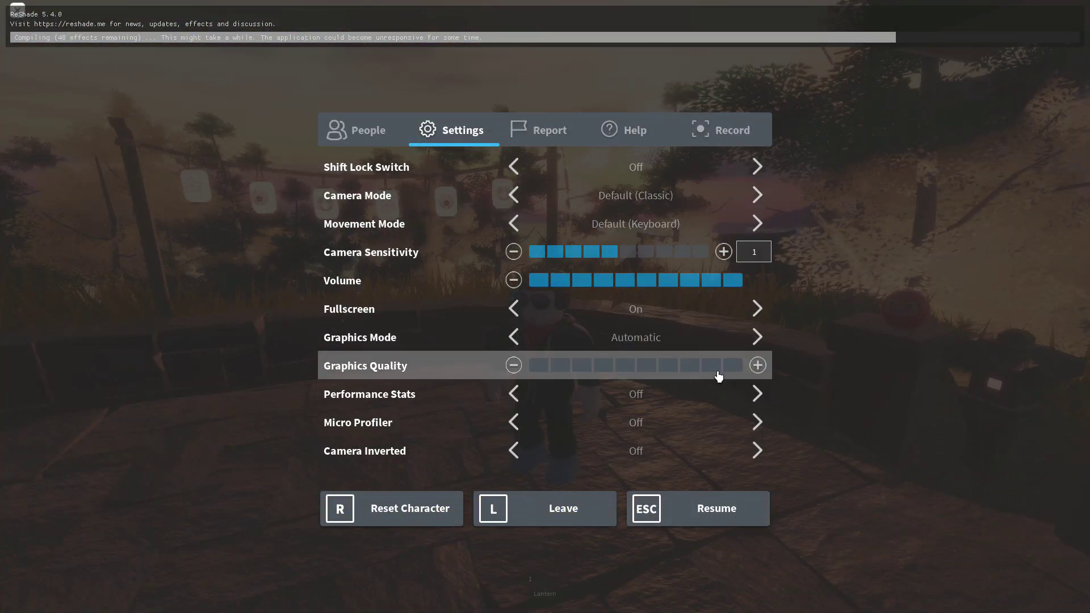
left_click(757, 337)
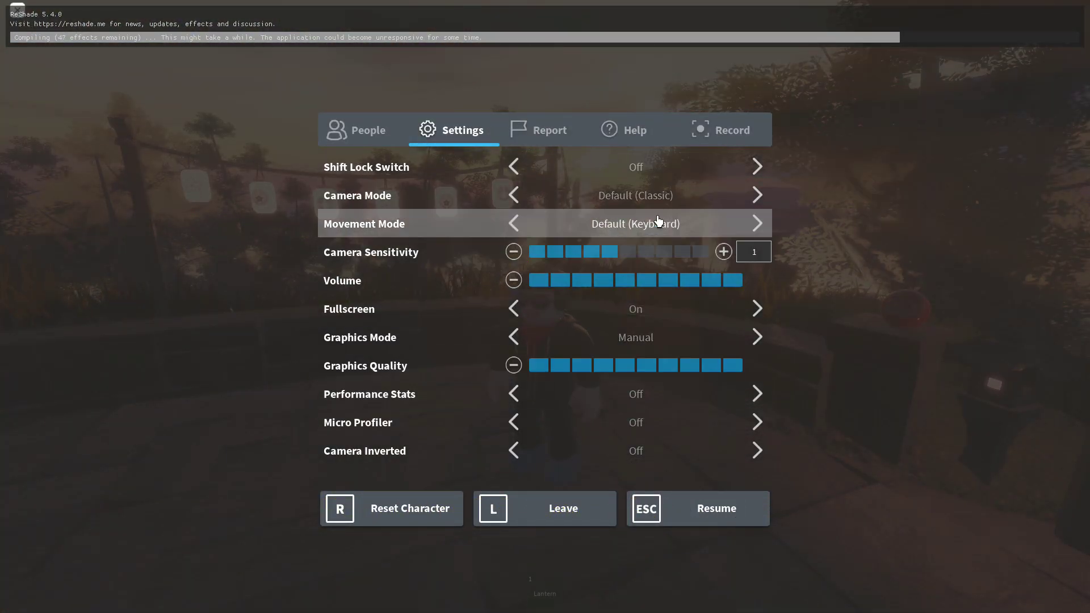
left_click(757, 309)
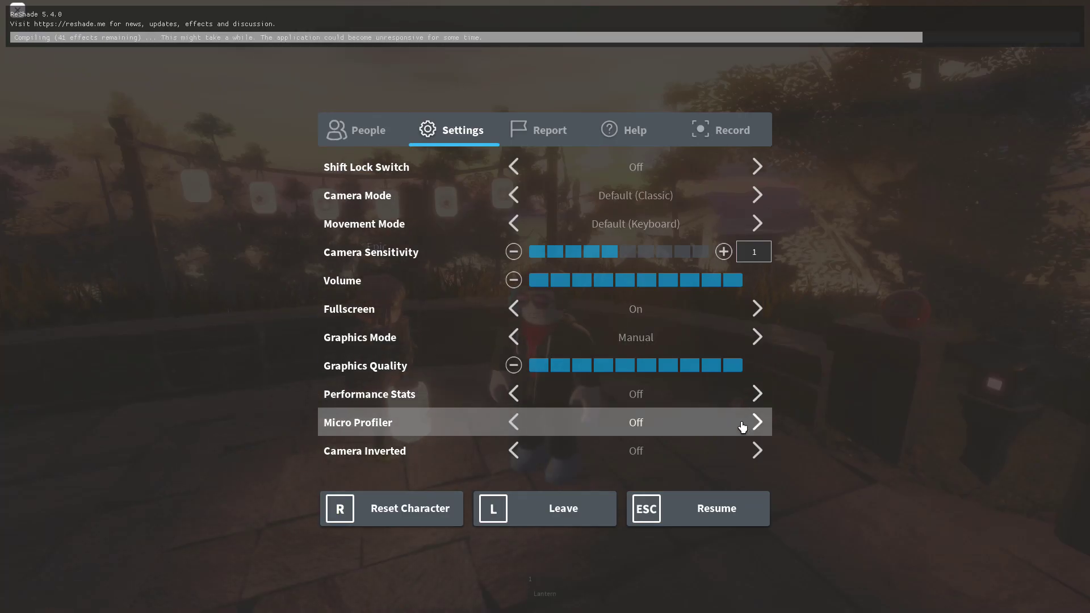
key("Escape")
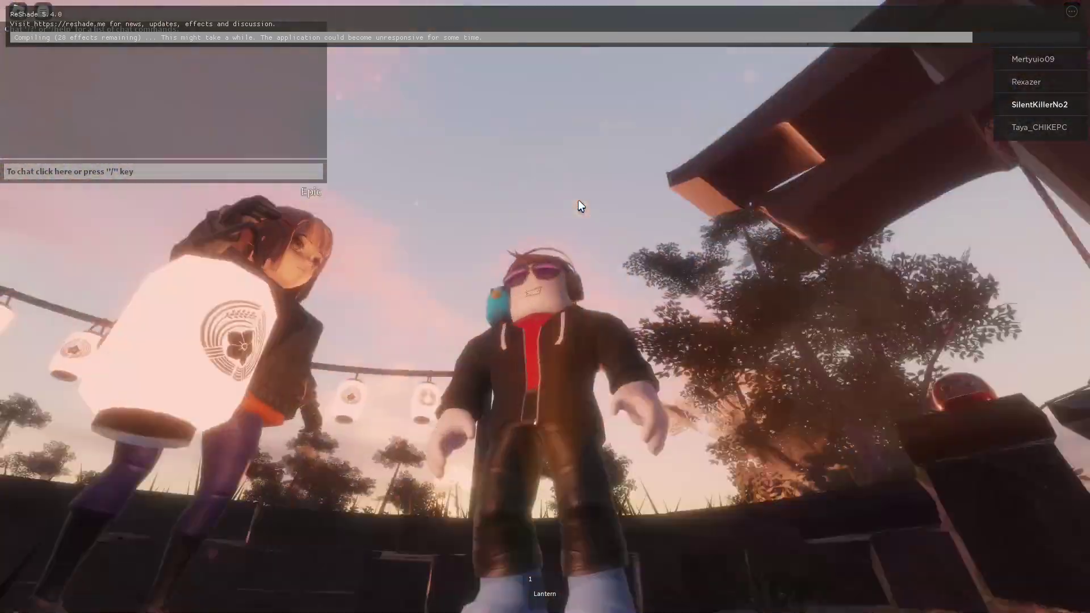
- Open the ReShade overlay in the game and continue the tutorial to the list of effects
key("s")
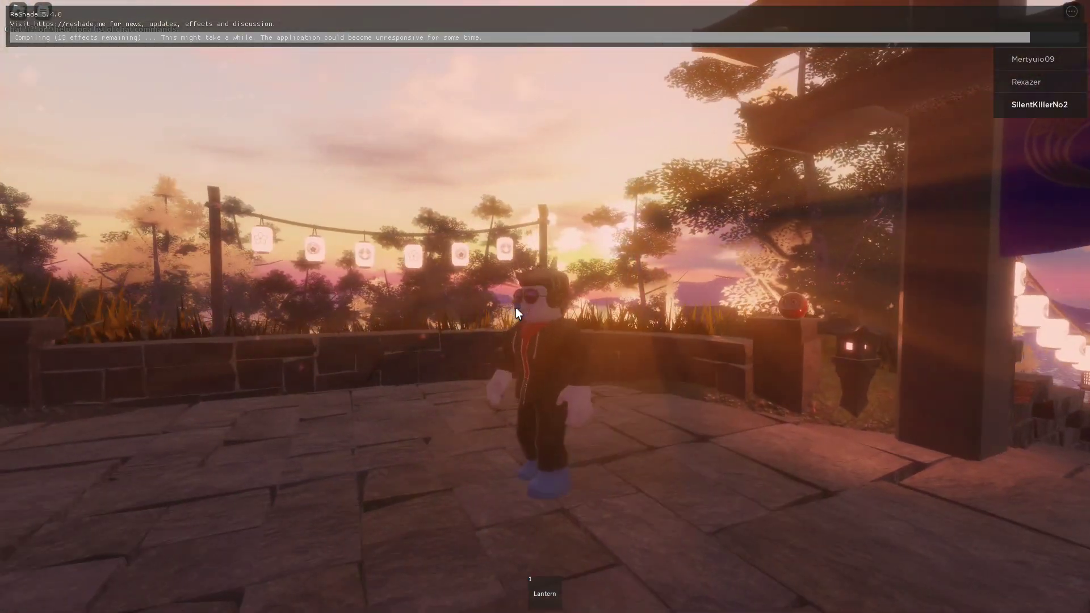
mouse_move(122, 29)
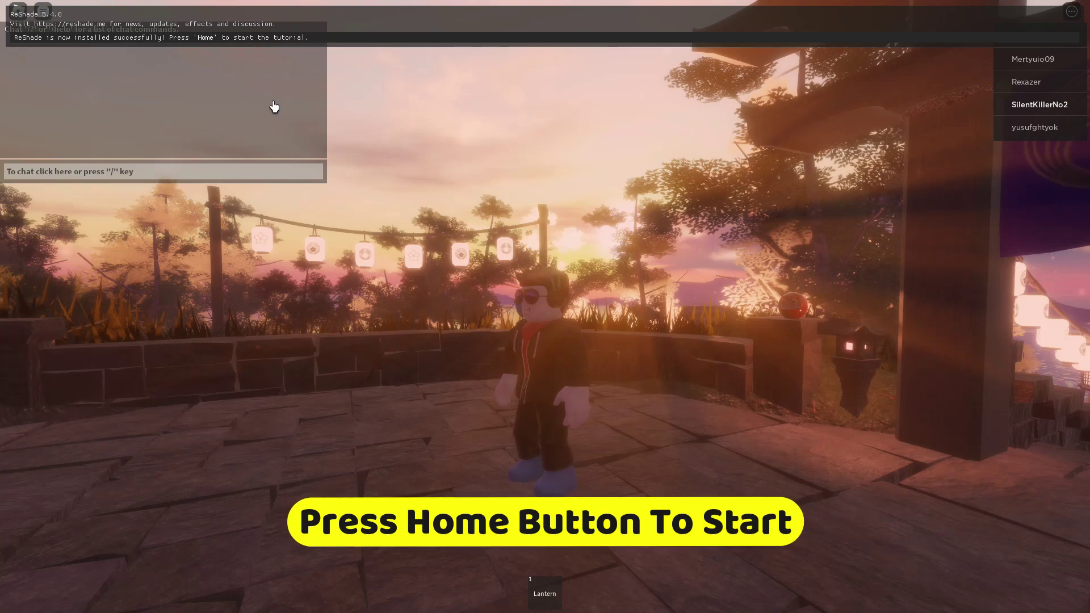
key("Home")
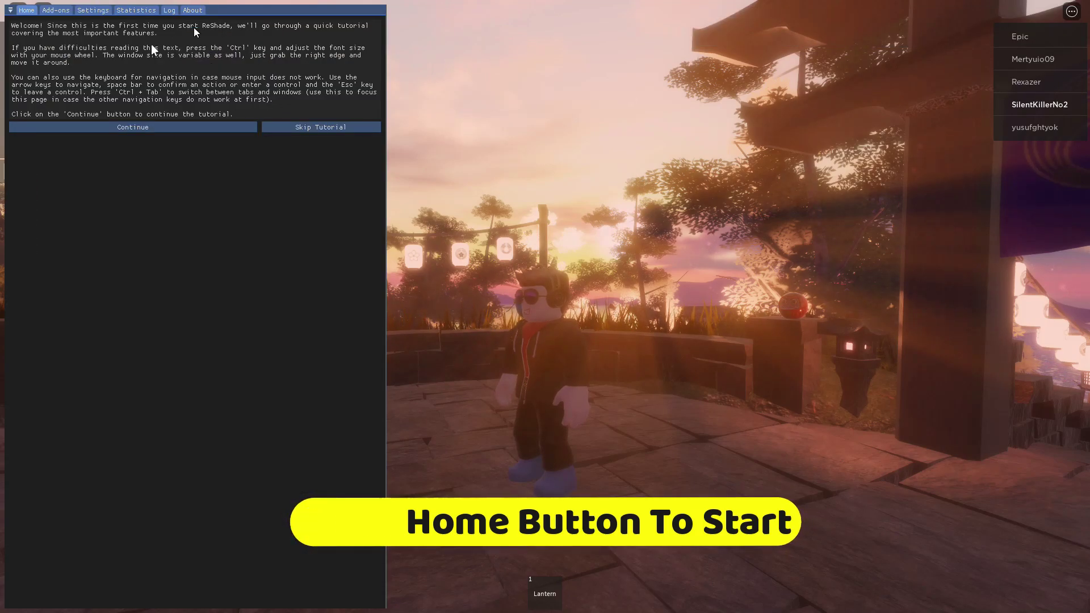
left_click(115, 127)
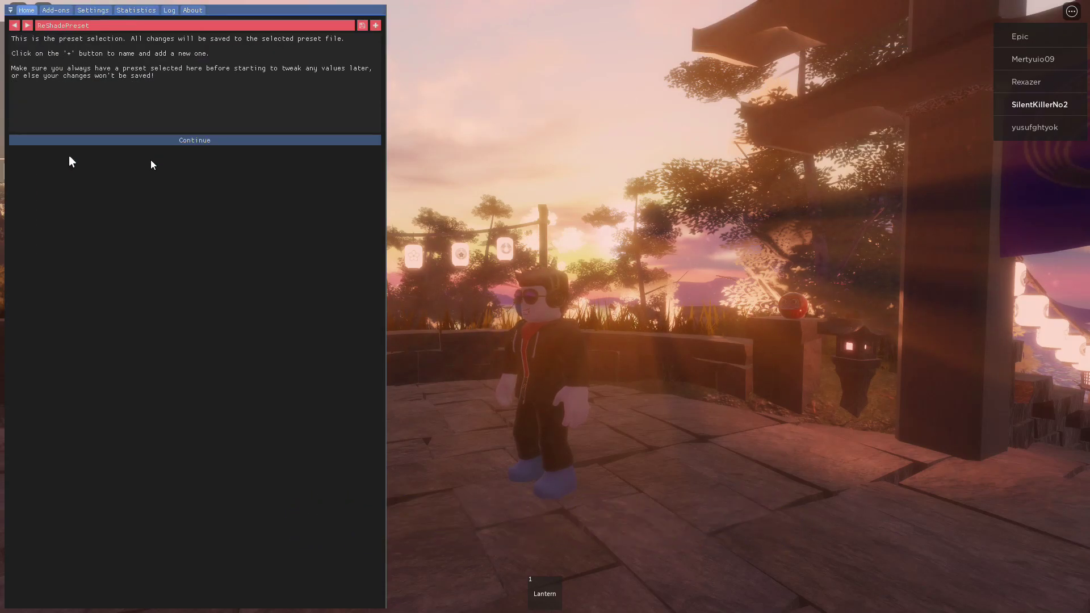
left_click(181, 141)
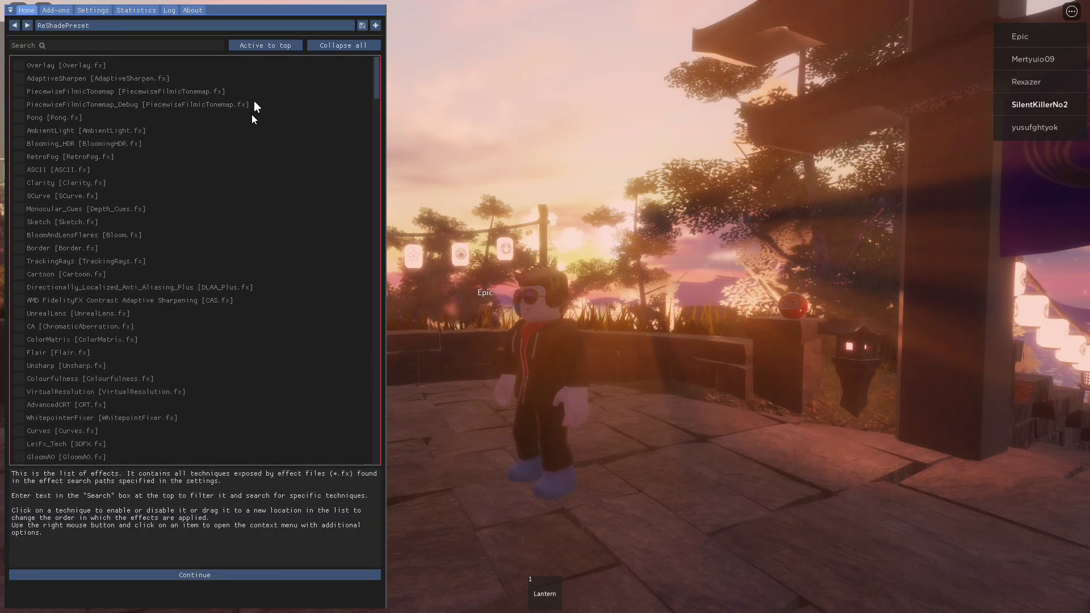
- Enable AdaptiveSharpen and preview PiecewiseFilmicTonemap_Debug and Pong, leaving those two disabled
left_click(18, 80)
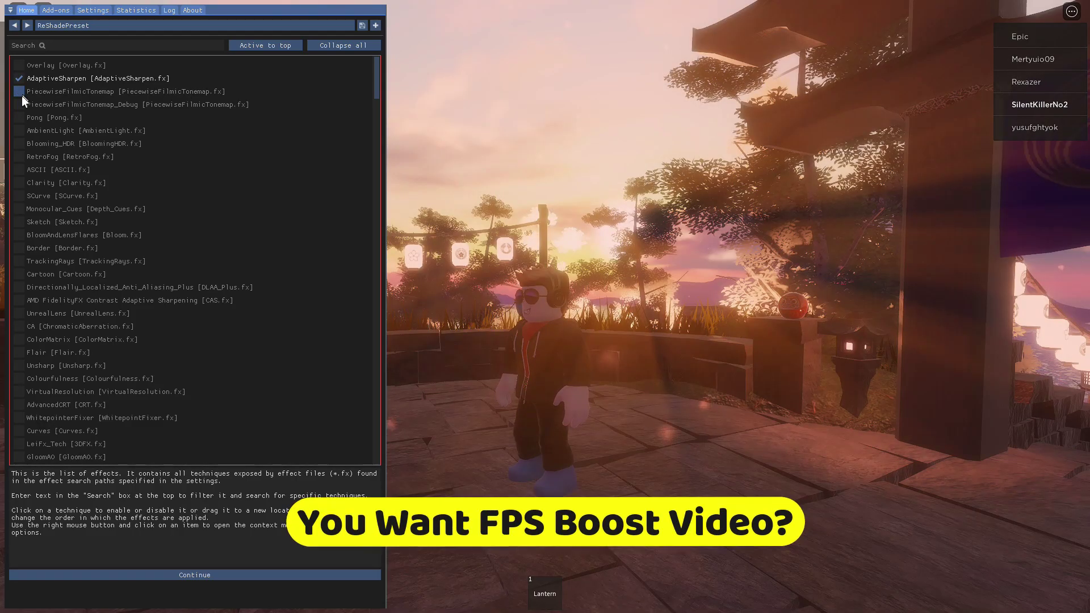
left_click(22, 101)
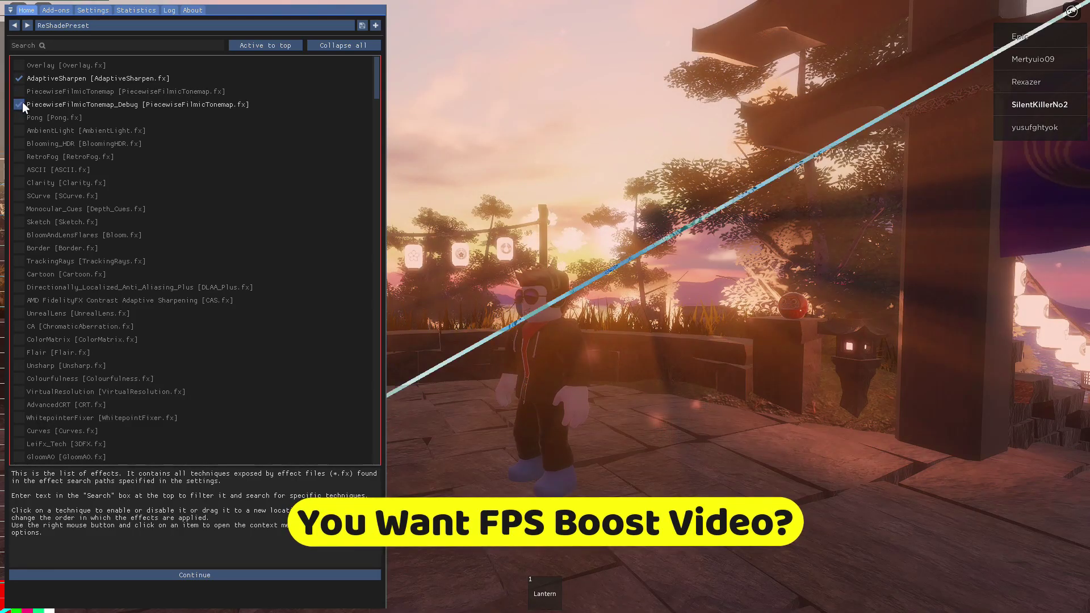
left_click(22, 101)
left_click(22, 117)
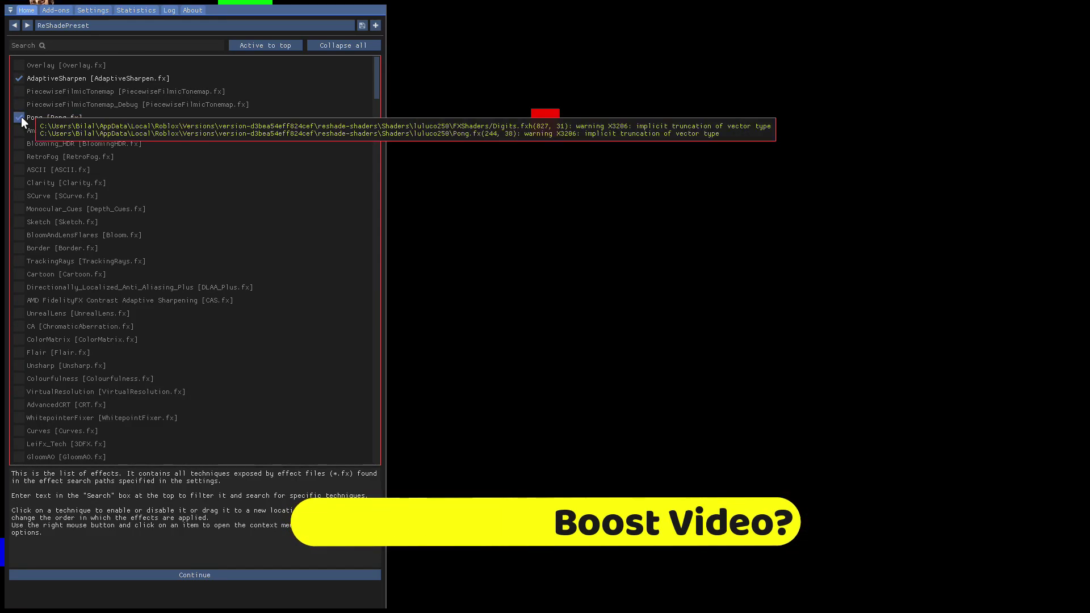
left_click(21, 117)
- Find Apply LUT [LUTTools.fx] further down the effects list and try it on the scene
scroll(46, 221, "down", 1)
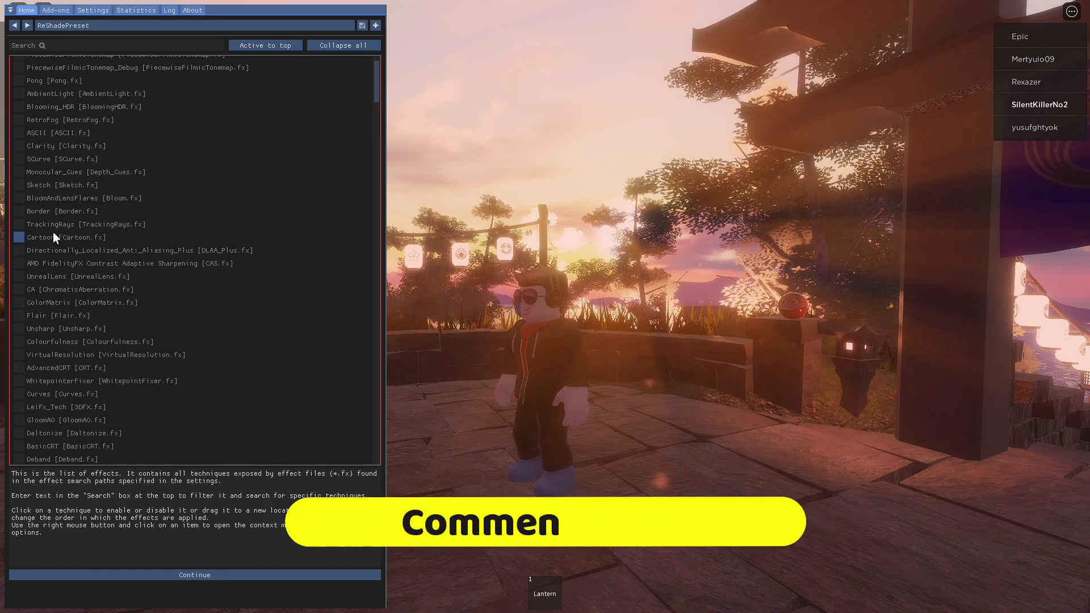
scroll(53, 233, "down", 8)
scroll(89, 240, "down", 15)
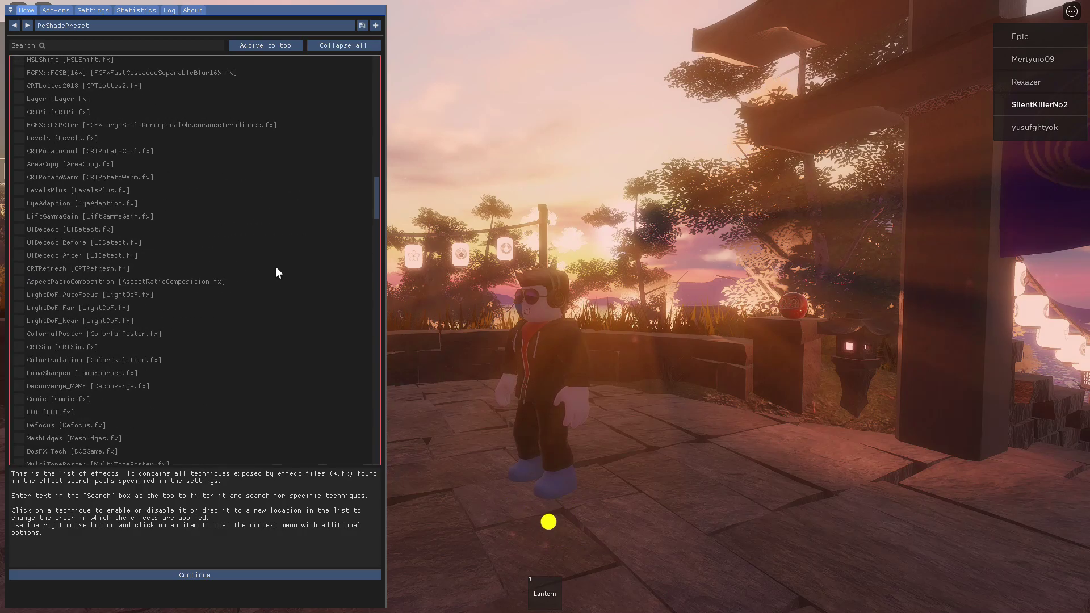
scroll(276, 268, "down", 18)
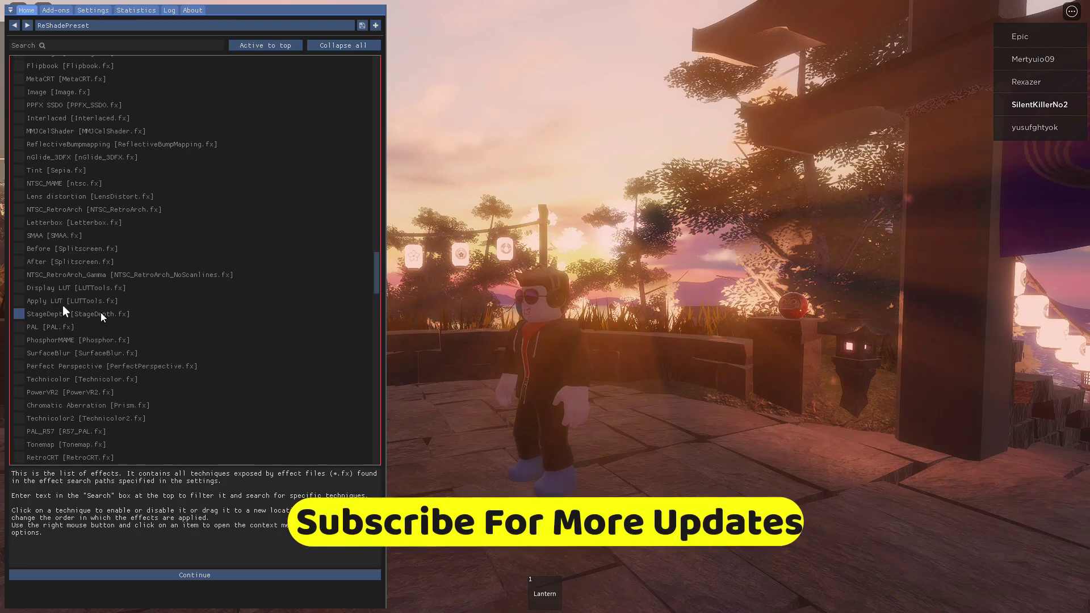
left_click(18, 300)
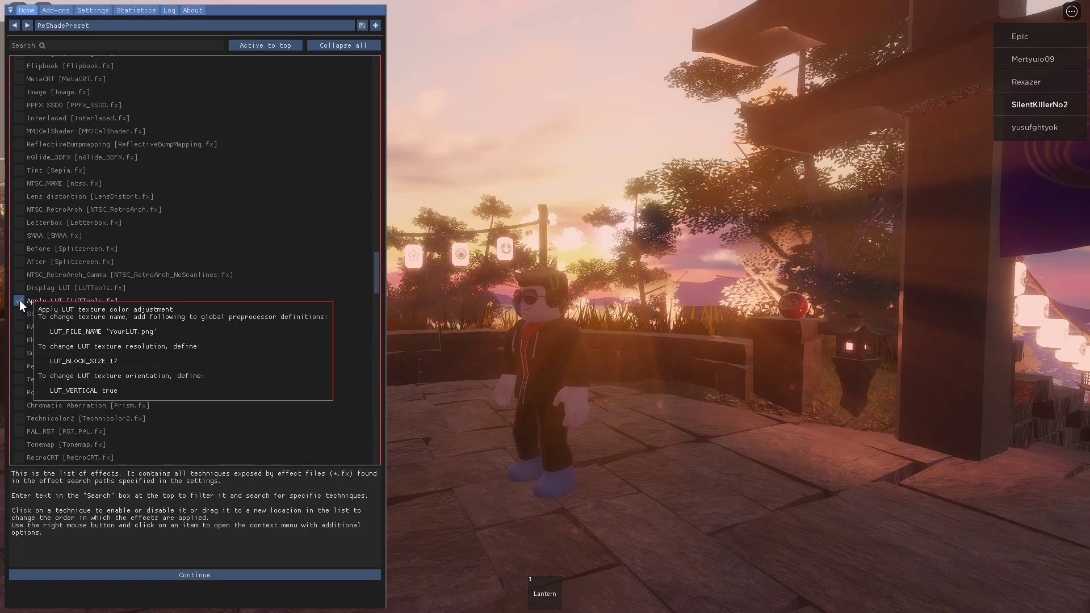
- Toggle the ArtisticVignette effect on and off twice to compare its look on the scene
scroll(141, 322, "down", 12)
left_click_drag(374, 342, 385, 444)
left_click(19, 310)
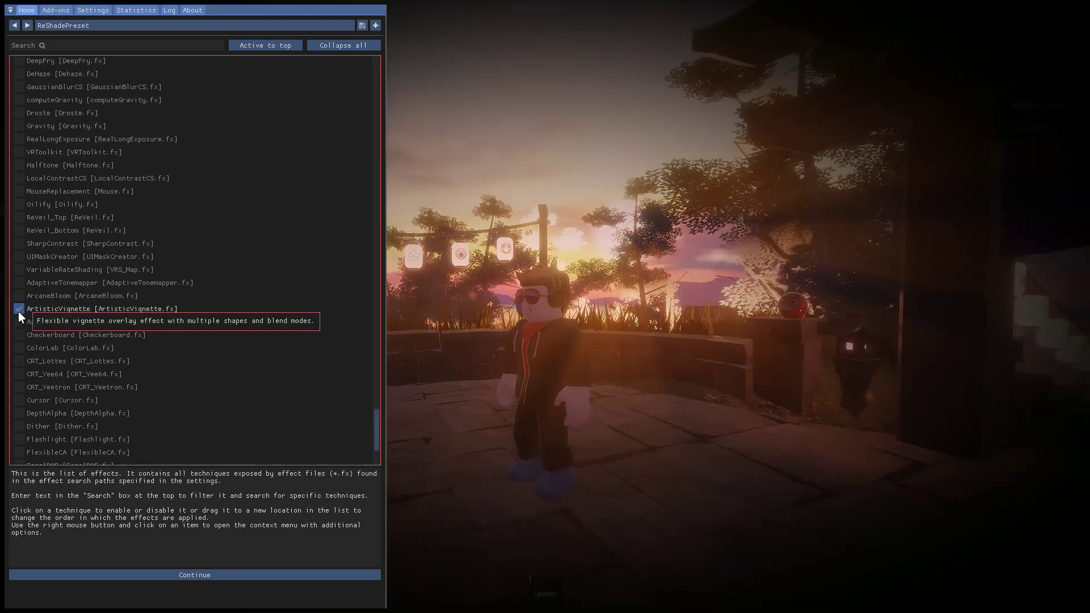
left_click(19, 310)
left_click(19, 312)
left_click(18, 309)
- Preview the AdaptiveTonemapper and VariableRateShading effects on the scene and leave both disabled
left_click(20, 284)
left_click(19, 284)
left_click(20, 284)
left_click(19, 284)
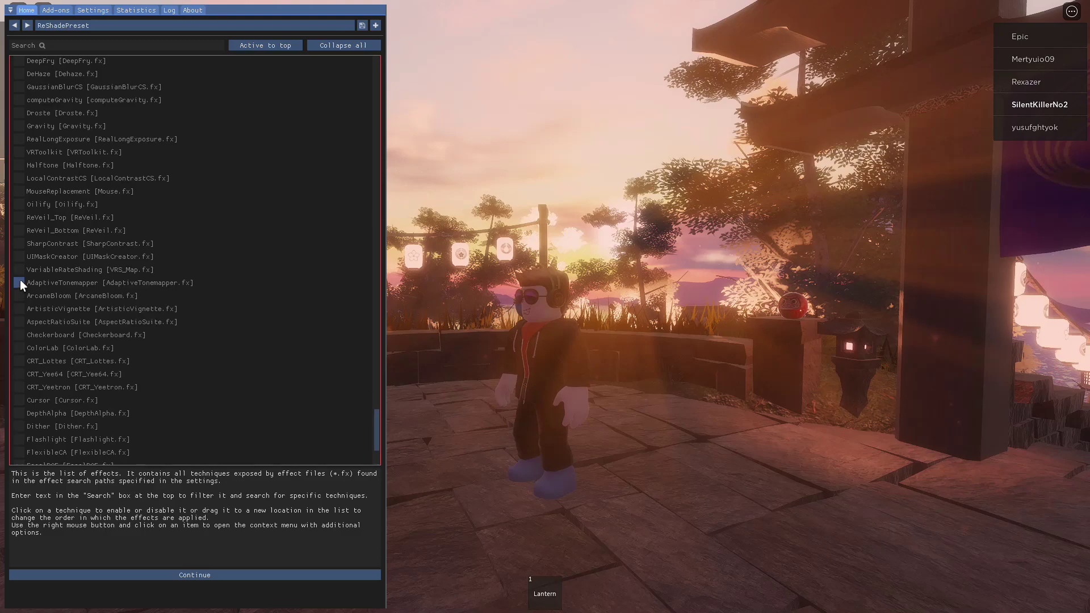
left_click(19, 270)
left_click(18, 267)
- Preview the UIMaskCreator and SharpContrast effects on the scene and leave both disabled
left_click(18, 257)
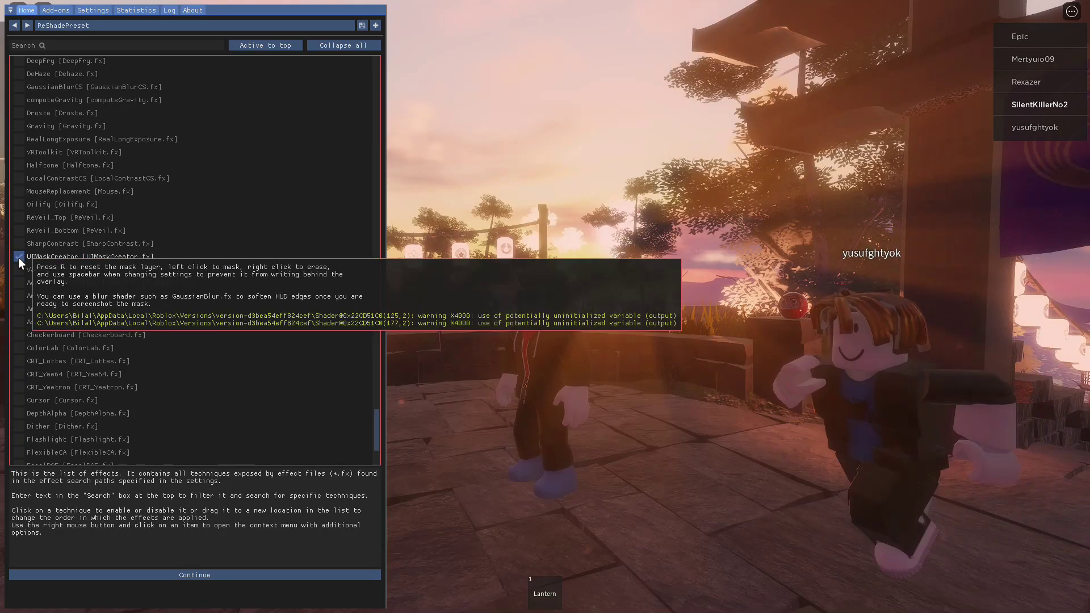
left_click(19, 256)
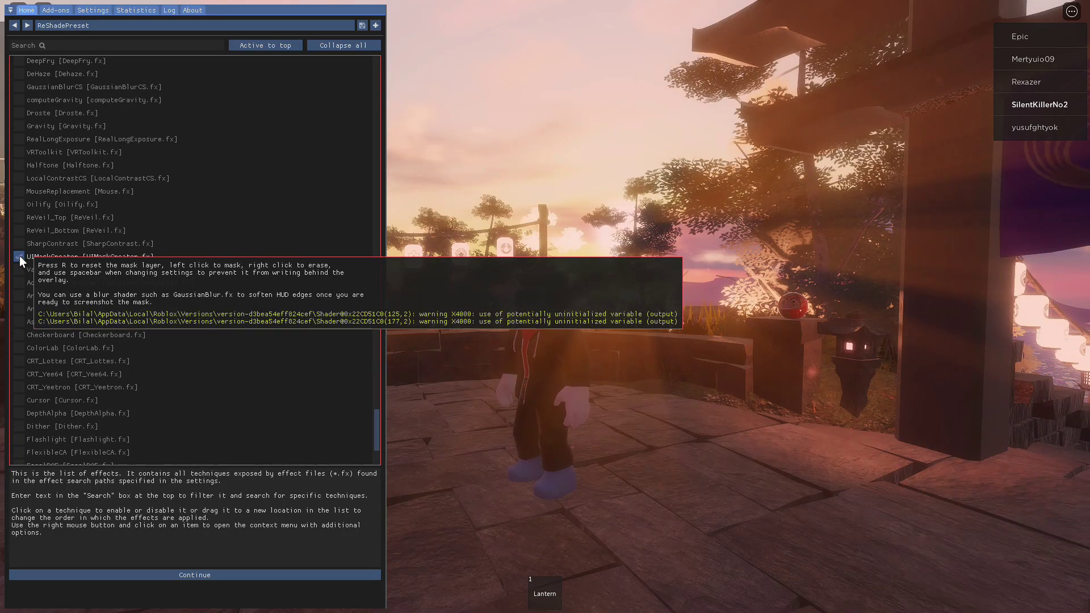
left_click(19, 243)
left_click(20, 243)
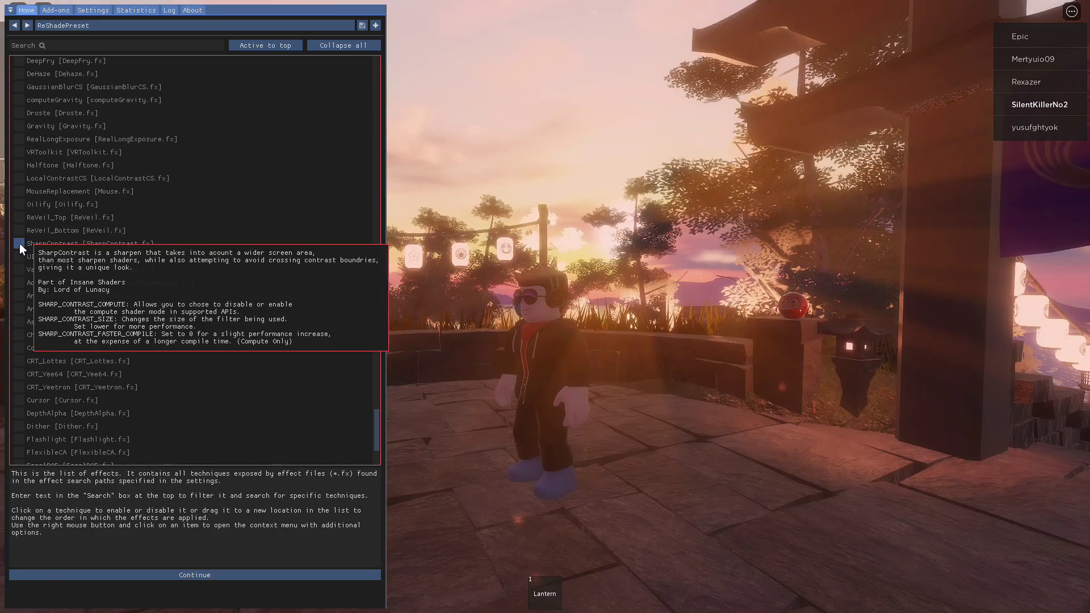
- Preview the ReVeil_Bottom and Oilify effects on the scene and leave both disabled
left_click(19, 230)
left_click(18, 229)
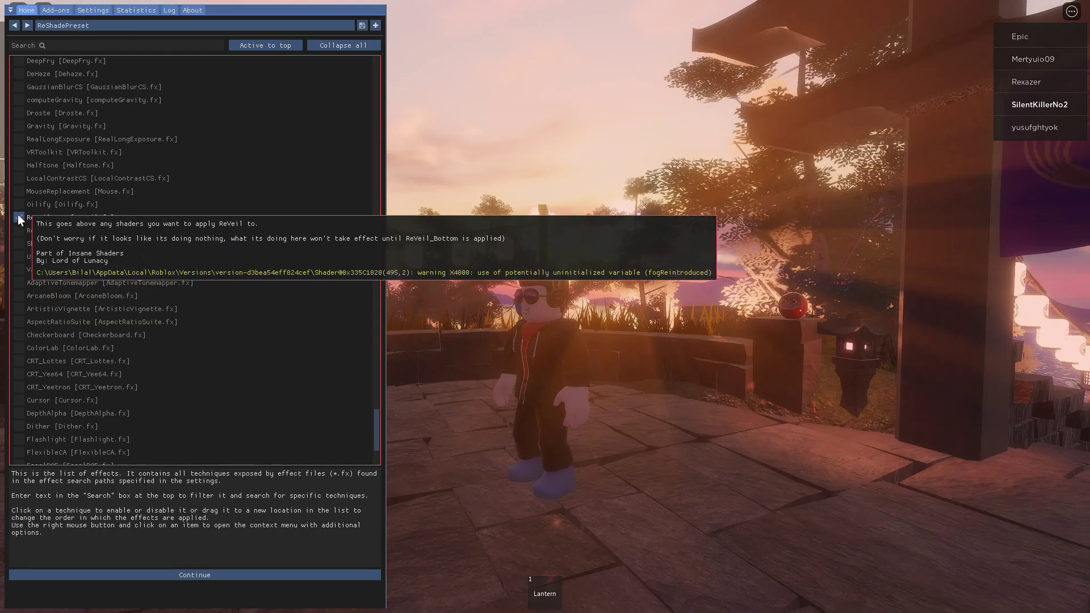
left_click(18, 206)
left_click(18, 205)
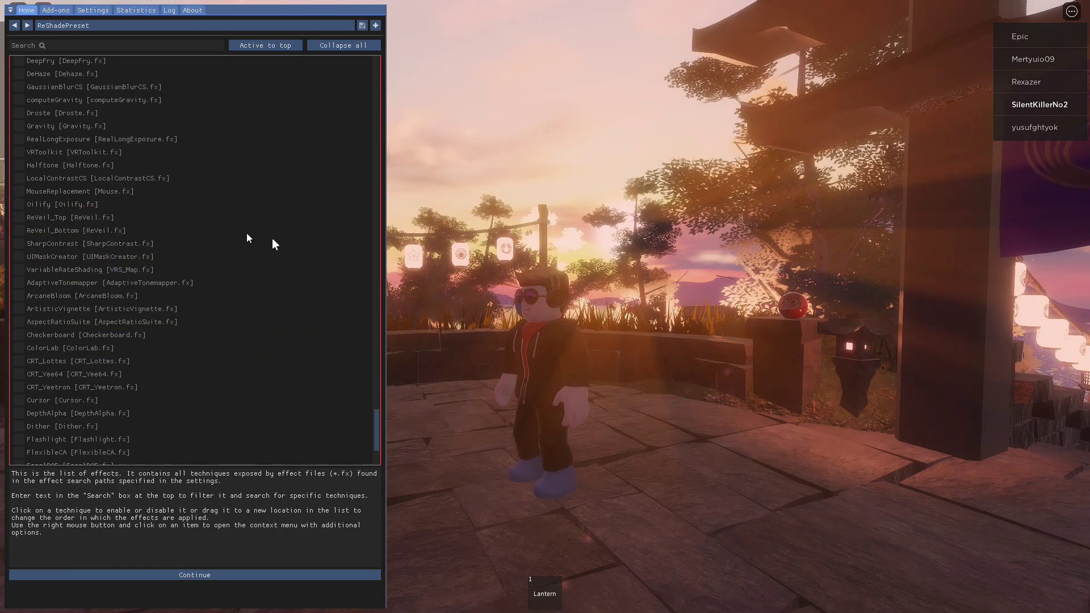
- Go back up the effects list and preview Technicolor [Technicolor.fx], leaving it disabled
left_click_drag(380, 423, 352, 304)
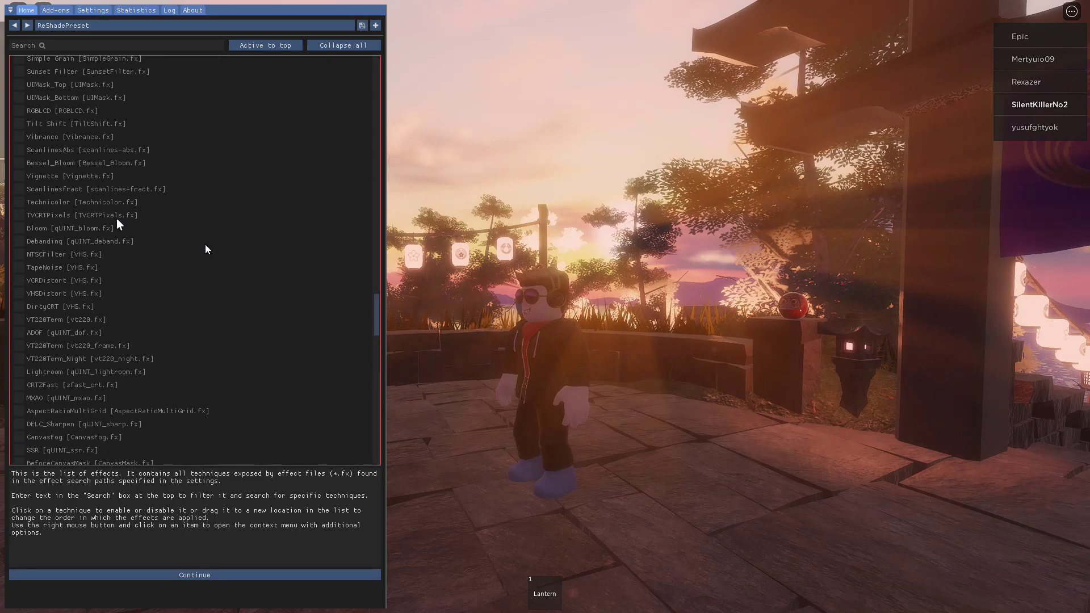
left_click(22, 201)
left_click(22, 201)
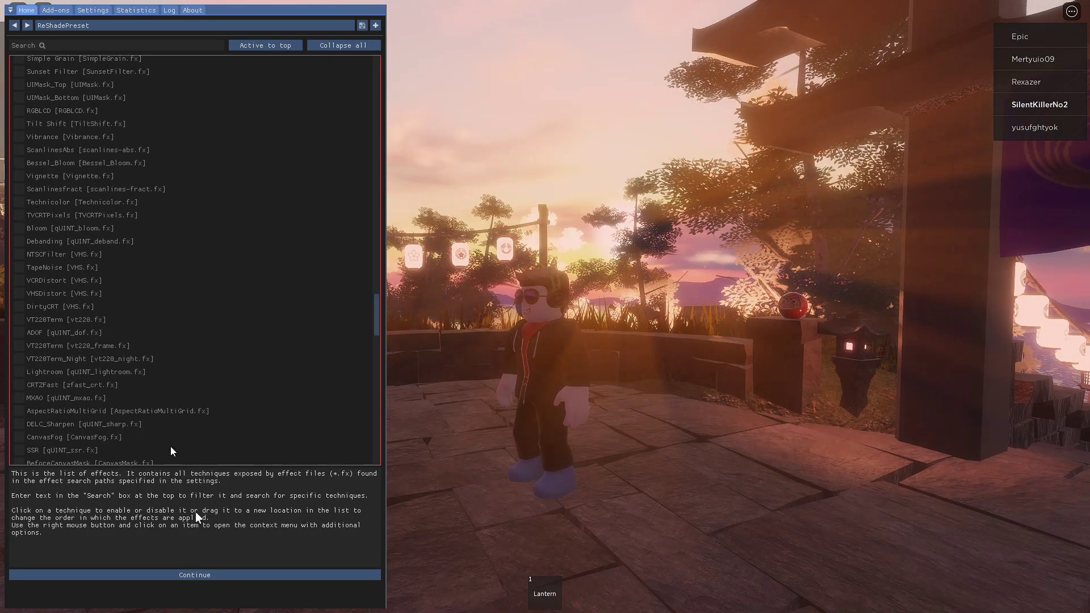